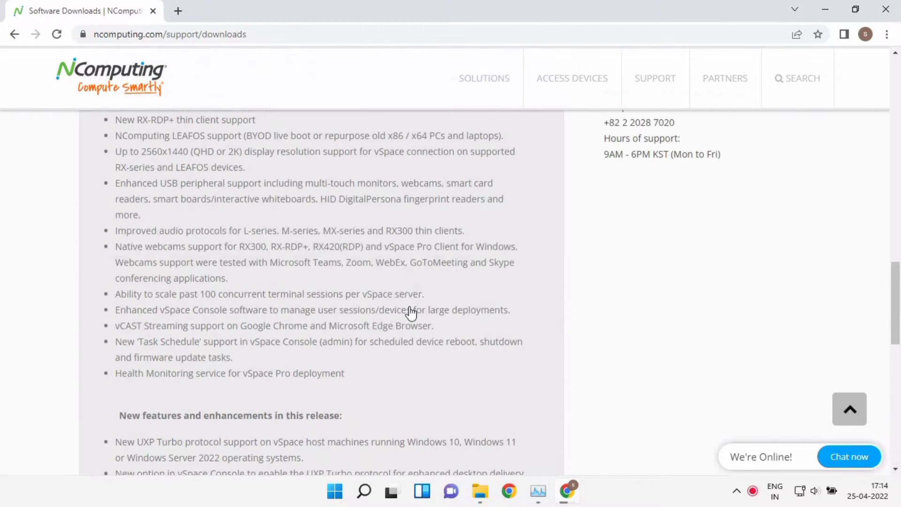
Filter the NComputing software downloads to product model L250 on Windows 11
{"action": "scroll", "coordinate": [230, 317], "scroll_direction": "down", "scroll_amount": 5}
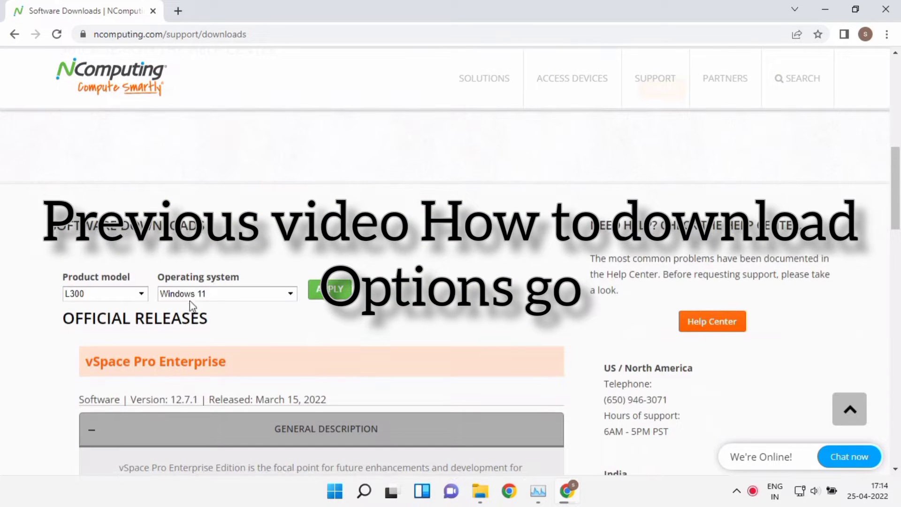
{"action": "left_click", "coordinate": [137, 294]}
{"action": "scroll", "coordinate": [103, 252], "scroll_direction": "down", "scroll_amount": 2}
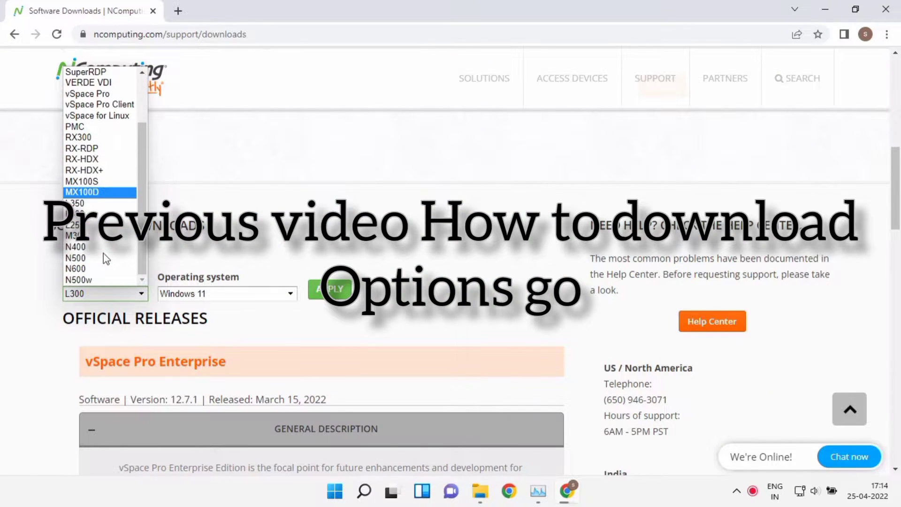
{"action": "left_click", "coordinate": [93, 223]}
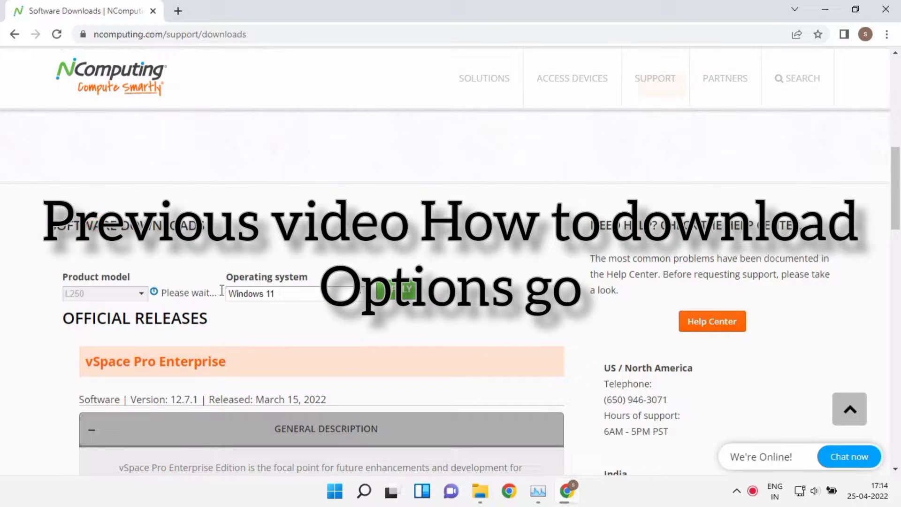
{"action": "left_click", "coordinate": [342, 292]}
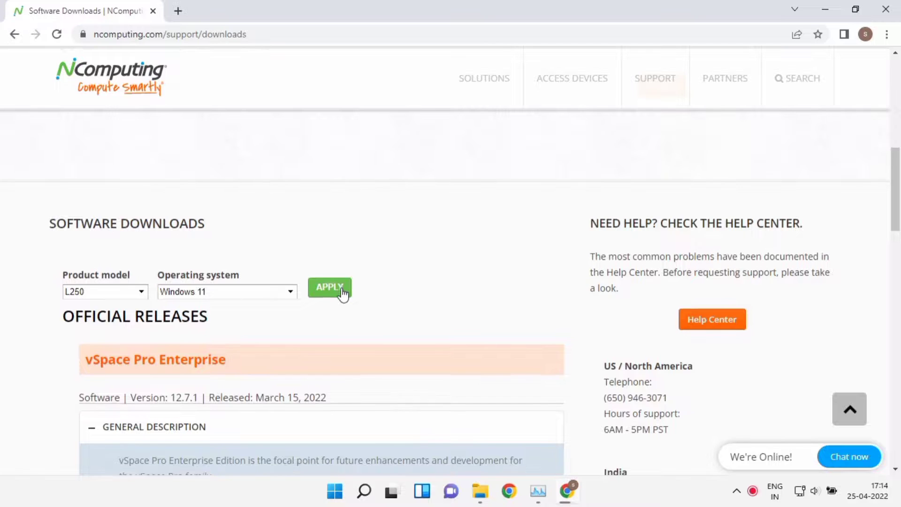
Find vSpace Pro Enterprise and open the folder holding its downloaded installer
{"action": "scroll", "coordinate": [342, 292], "scroll_direction": "down", "scroll_amount": 10}
{"action": "scroll", "coordinate": [343, 294], "scroll_direction": "down", "scroll_amount": 4}
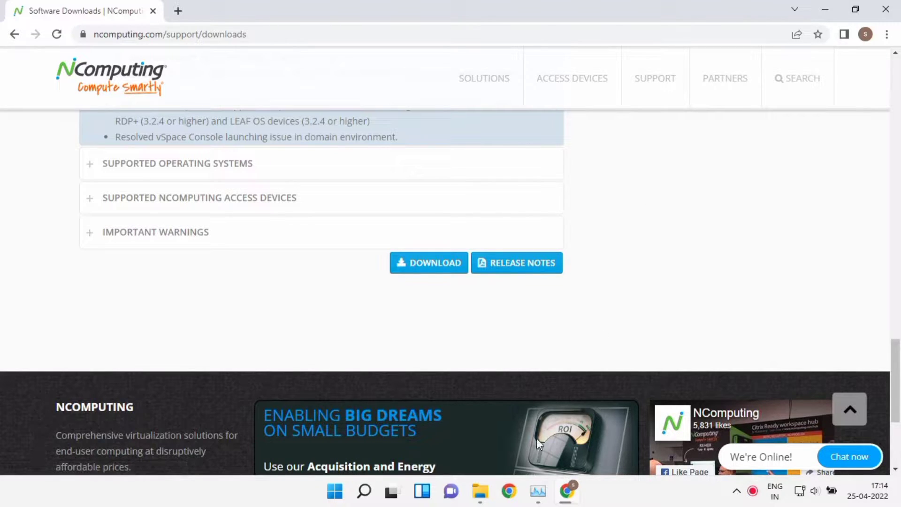
{"action": "left_click", "coordinate": [481, 491]}
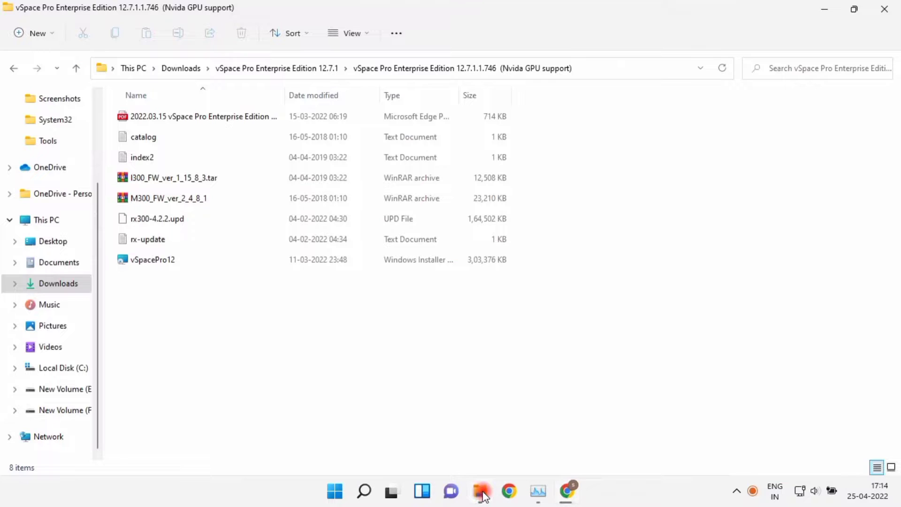
Run vSpacePro12, keep Express Installation, accept the licence terms and start installing
{"action": "left_click", "coordinate": [210, 261]}
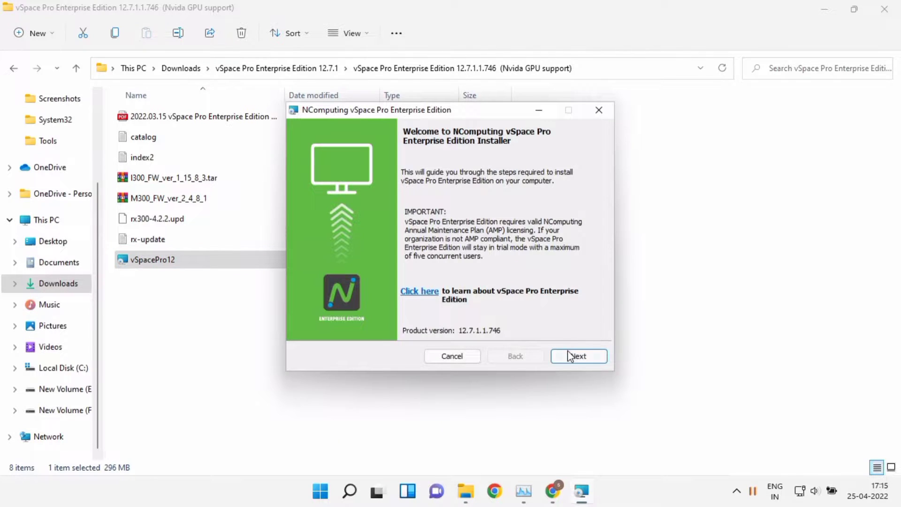
{"action": "left_click", "coordinate": [569, 354]}
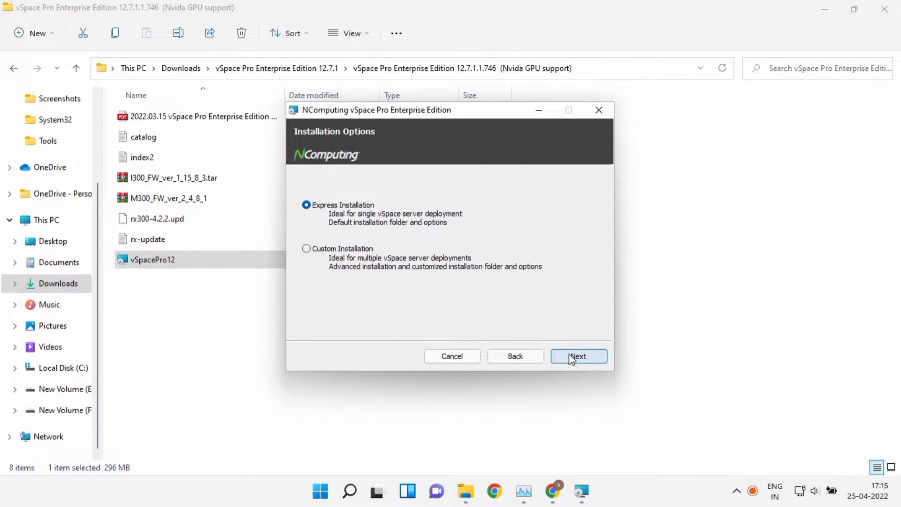
{"action": "left_click", "coordinate": [569, 355]}
{"action": "left_click", "coordinate": [424, 327]}
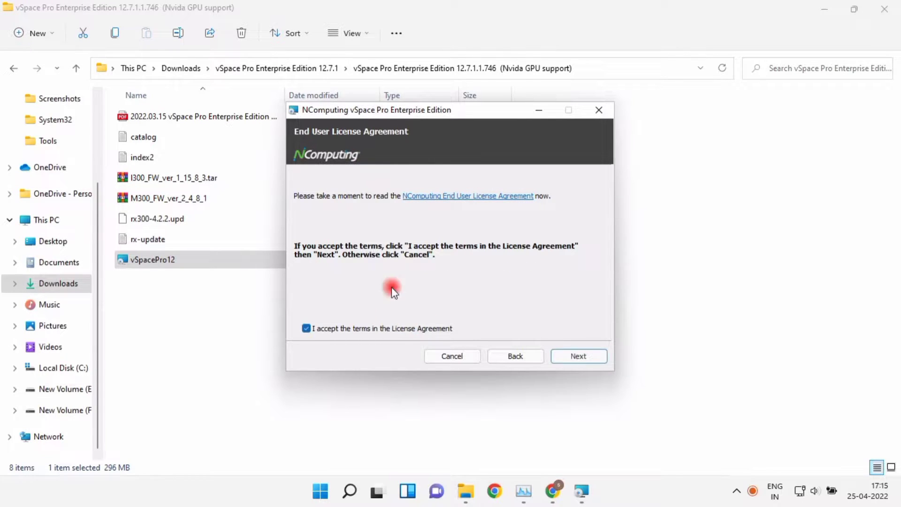
{"action": "left_click", "coordinate": [580, 358]}
{"action": "left_click", "coordinate": [578, 357]}
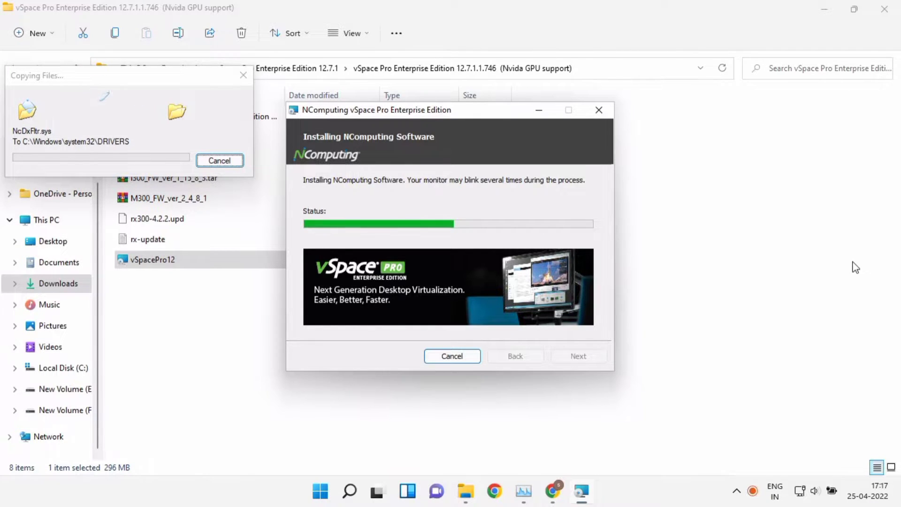
Close File Explorer and let the installer reach Installation Complete with 'Restart Windows now' checked
{"action": "left_click", "coordinate": [829, 8]}
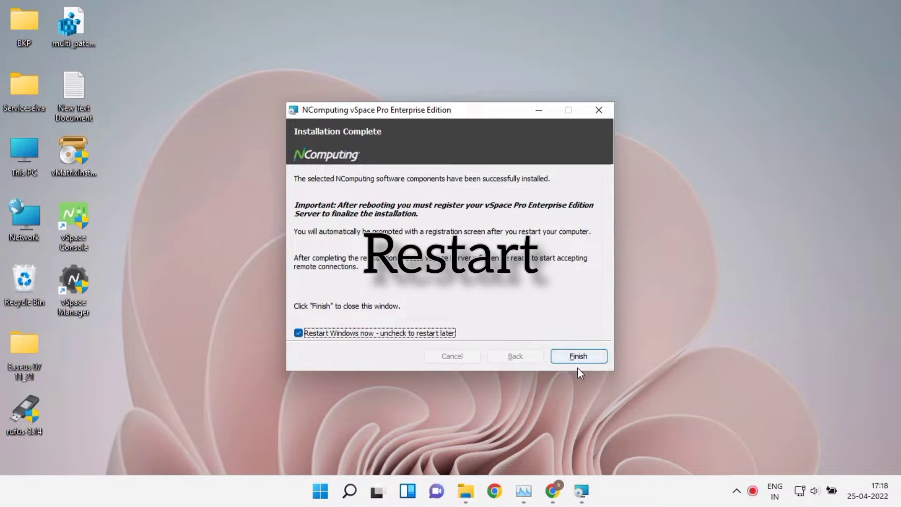
Finish the installer to restart Windows, then refresh the desktop twice after logging back in
{"action": "left_click", "coordinate": [627, 351]}
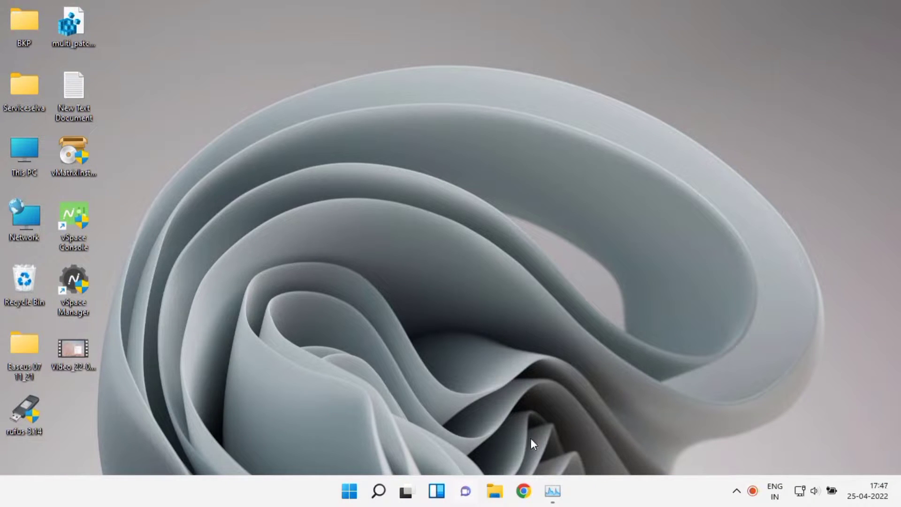
{"action": "right_click", "coordinate": [509, 228]}
{"action": "left_click", "coordinate": [552, 255]}
{"action": "right_click", "coordinate": [531, 290]}
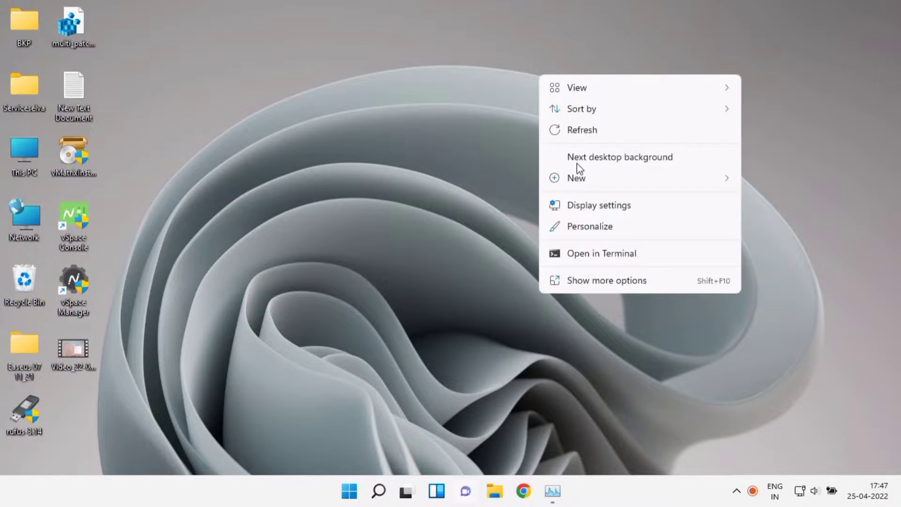
{"action": "left_click", "coordinate": [589, 131]}
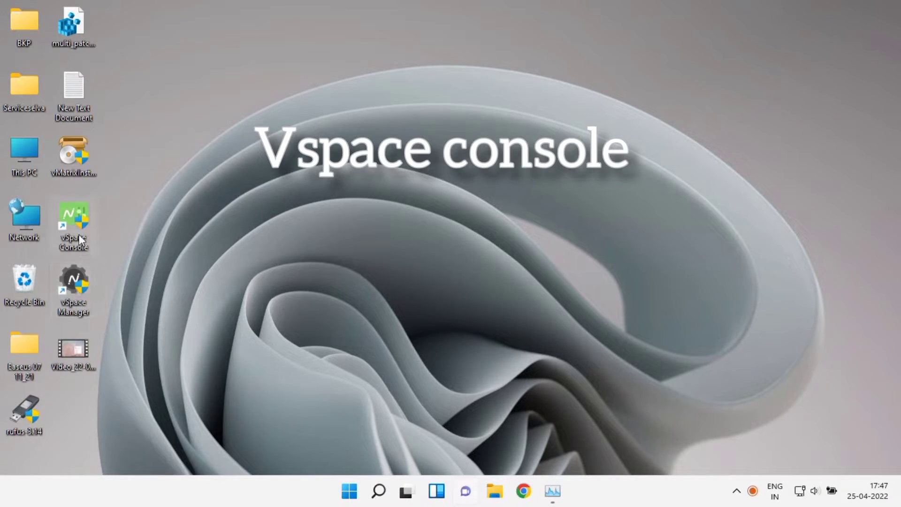
Launch vSpace Console and open Device Settings for L300 device 1 from Manage Devices
{"action": "double_click", "coordinate": [79, 235]}
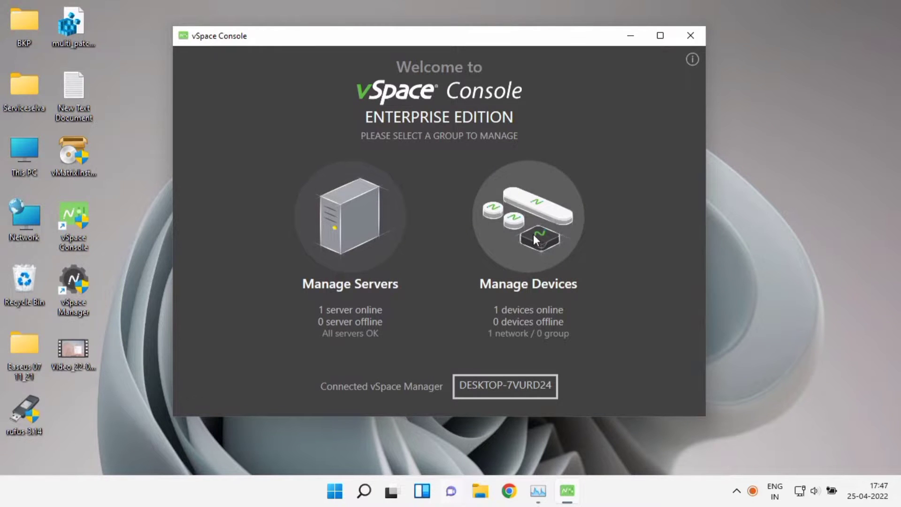
{"action": "left_click", "coordinate": [533, 235]}
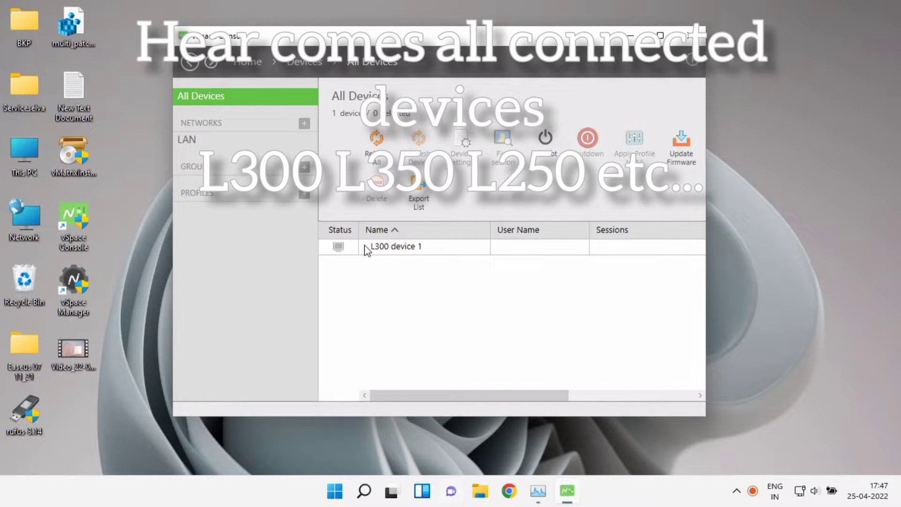
{"action": "left_click", "coordinate": [344, 250]}
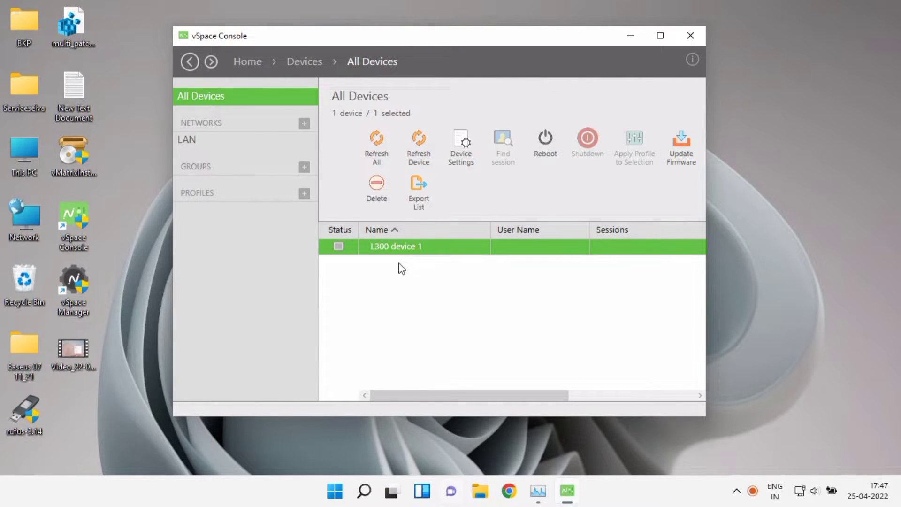
{"action": "left_click", "coordinate": [476, 158]}
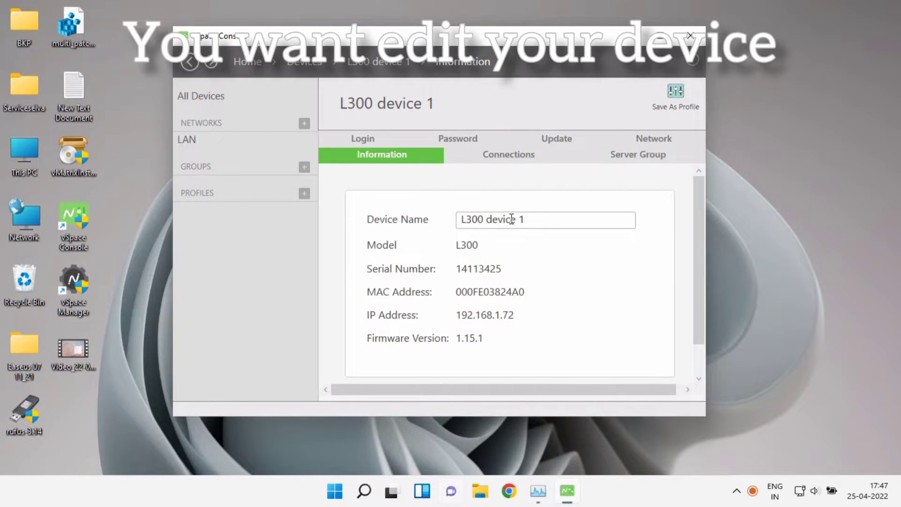
Change the L300's Device Name to Testing1, apply it and reboot the device
{"action": "left_click_drag", "start_coordinate": [537, 217], "coordinate": [453, 219]}
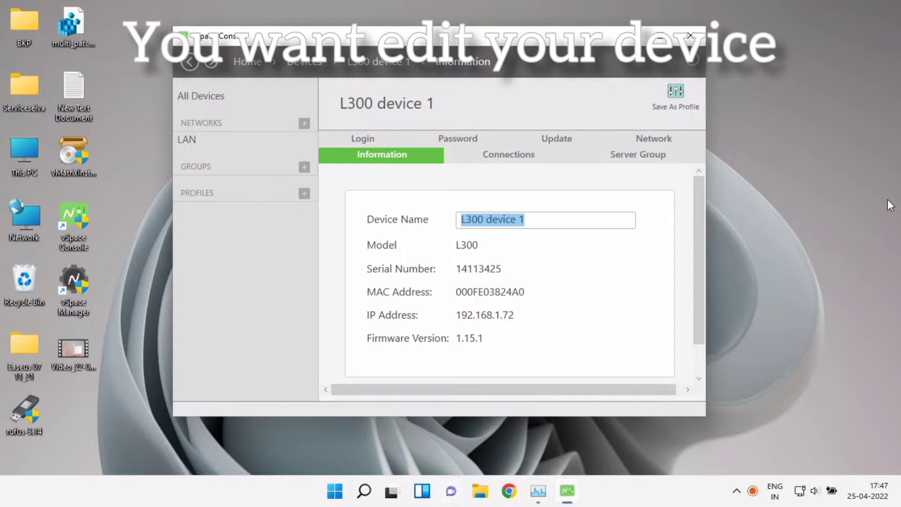
{"action": "type", "text": "Accoun"}
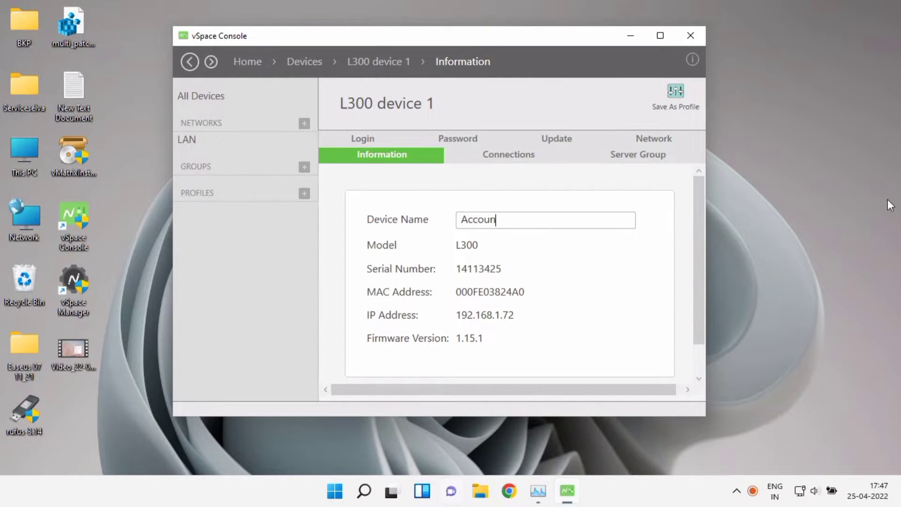
{"action": "type", "text": "ts 1"}
{"action": "key", "text": "BackSpace"}
{"action": "key", "text": "BackSpace"}
{"action": "key", "text": "BackSpace"}
{"action": "key", "text": "BackSpace"}
{"action": "key", "text": "BackSpace"}
{"action": "key", "text": "BackSpace"}
{"action": "key", "text": "BackSpace"}
{"action": "key", "text": "BackSpace"}
{"action": "key", "text": "BackSpace"}
{"action": "key", "text": "BackSpace"}
{"action": "key", "text": "BackSpace"}
{"action": "type", "text": "Purchase"}
{"action": "key", "text": "BackSpace"}
{"action": "key", "text": "BackSpace"}
{"action": "key", "text": "BackSpace"}
{"action": "key", "text": "BackSpace"}
{"action": "key", "text": "BackSpace"}
{"action": "key", "text": "BackSpace"}
{"action": "key", "text": "BackSpace"}
{"action": "type", "text": "Testing"}
{"action": "scroll", "coordinate": [626, 270], "scroll_direction": "down", "scroll_amount": 2}
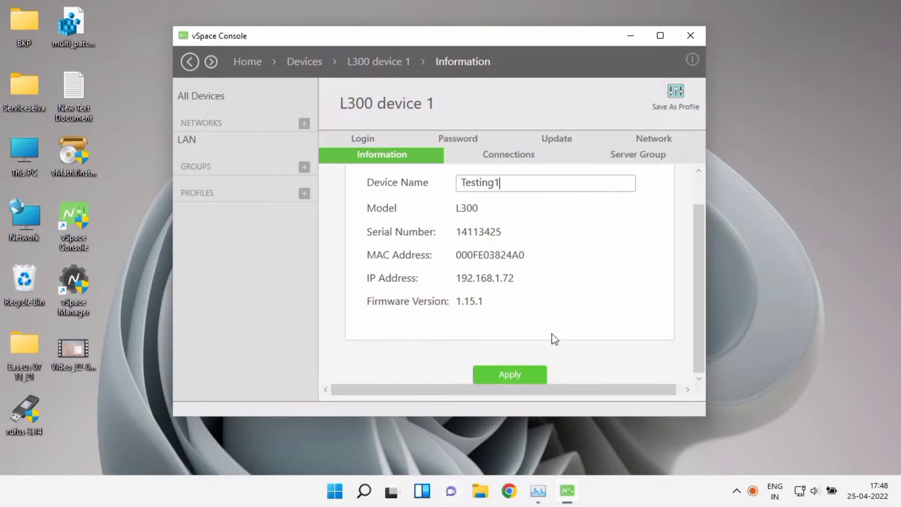
{"action": "left_click", "coordinate": [530, 375]}
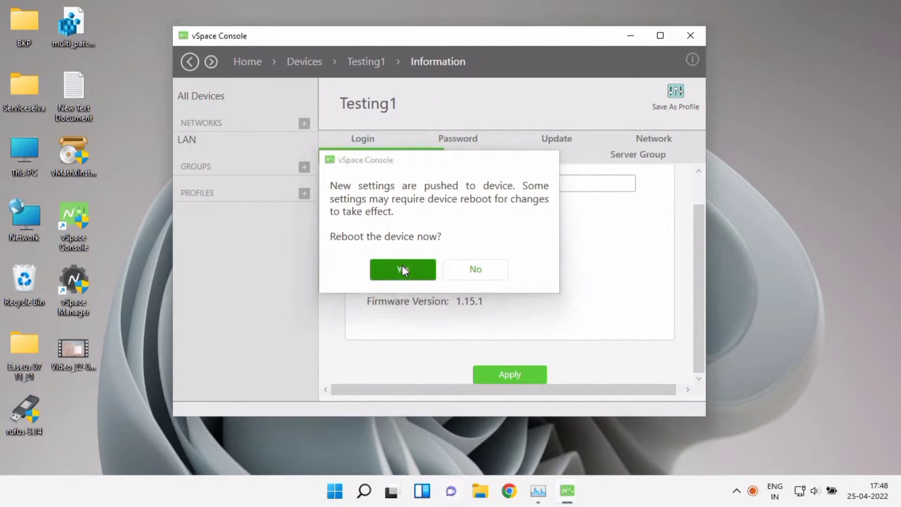
{"action": "left_click", "coordinate": [402, 269]}
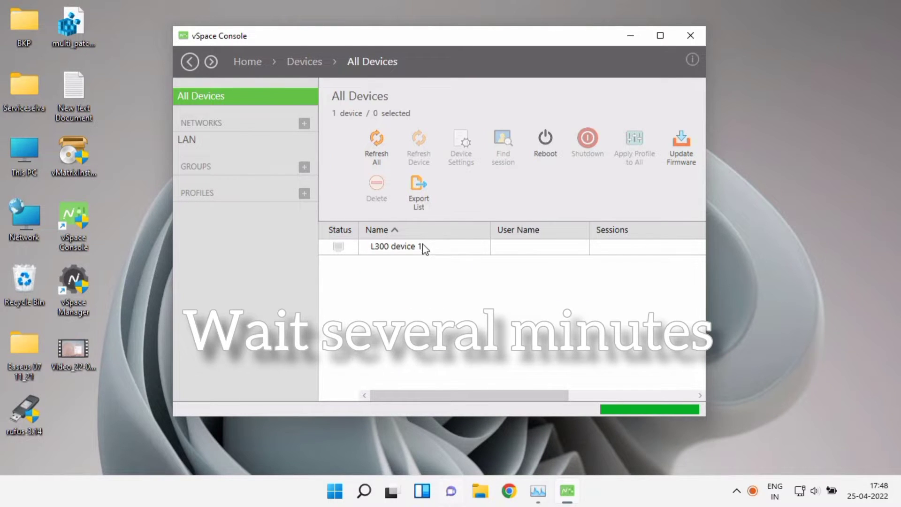
Refresh the All Devices list so the device appears as Testing1
{"action": "left_click", "coordinate": [373, 245]}
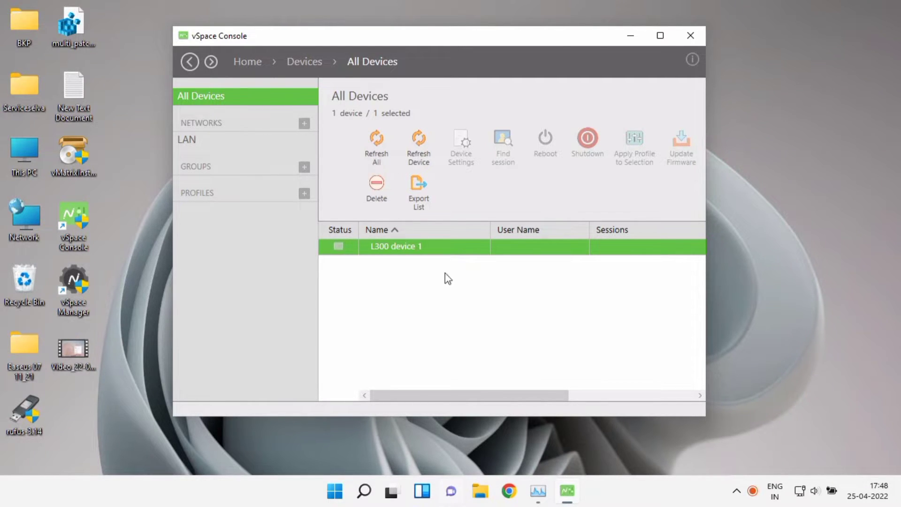
{"action": "left_click_drag", "start_coordinate": [445, 396], "coordinate": [414, 391]}
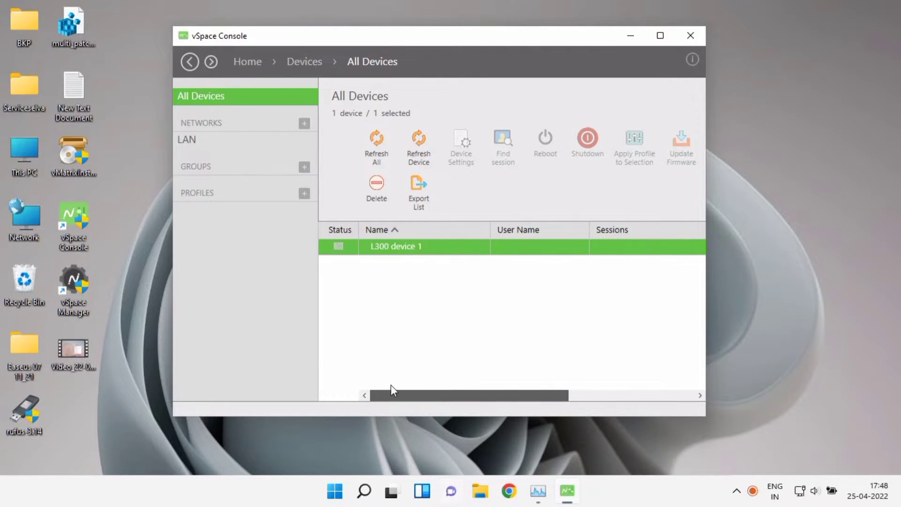
{"action": "left_click", "coordinate": [373, 155]}
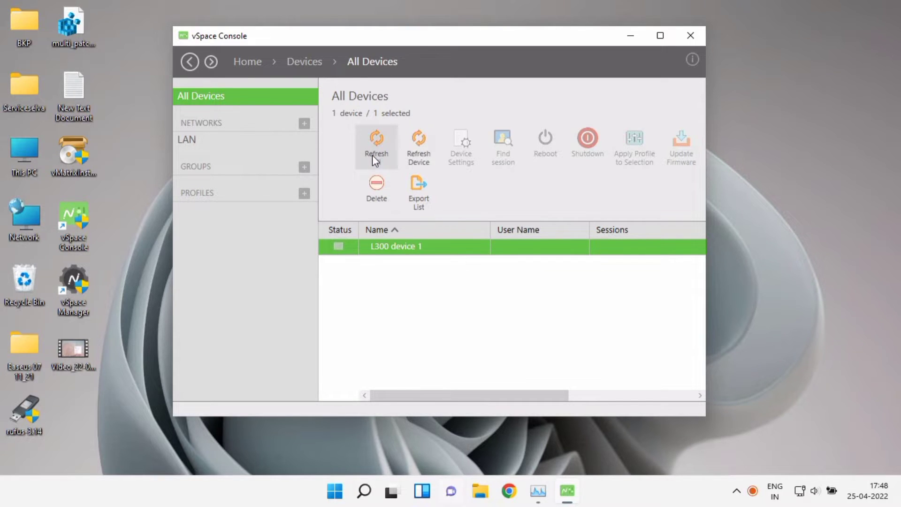
{"action": "left_click", "coordinate": [365, 162]}
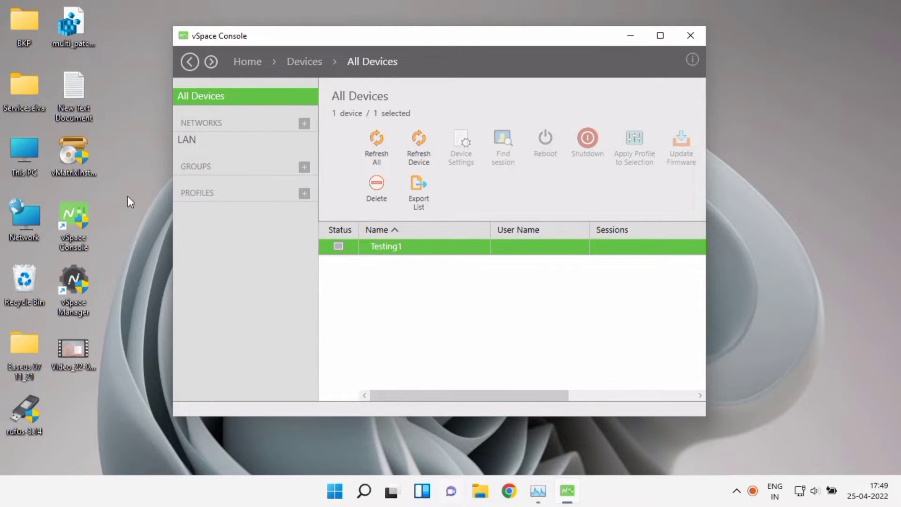
{"action": "right_click", "coordinate": [29, 164]}
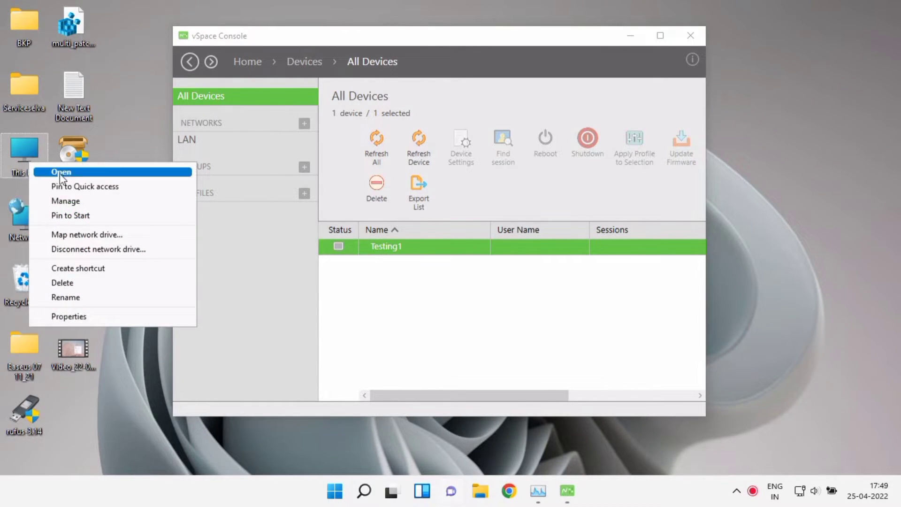
Open Computer Management from This PC and show the Local Users and Groups Users list
{"action": "left_click", "coordinate": [87, 201]}
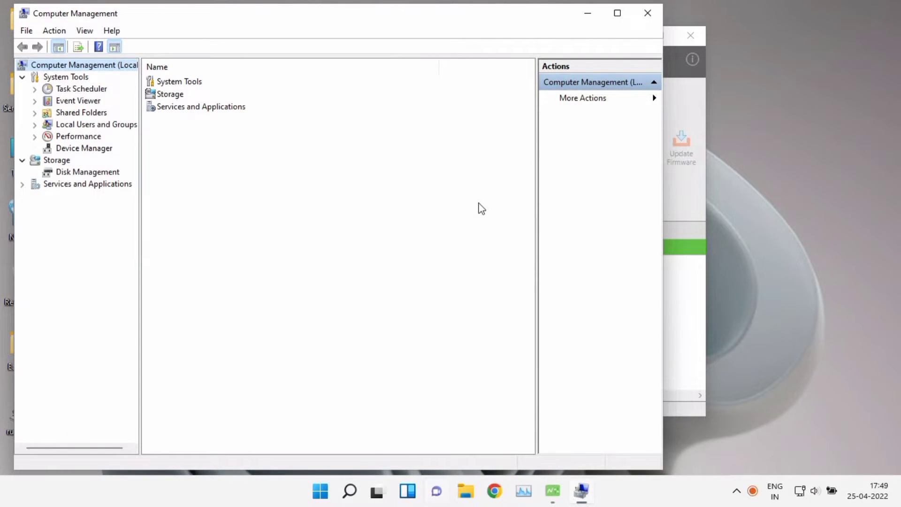
{"action": "left_click", "coordinate": [34, 125]}
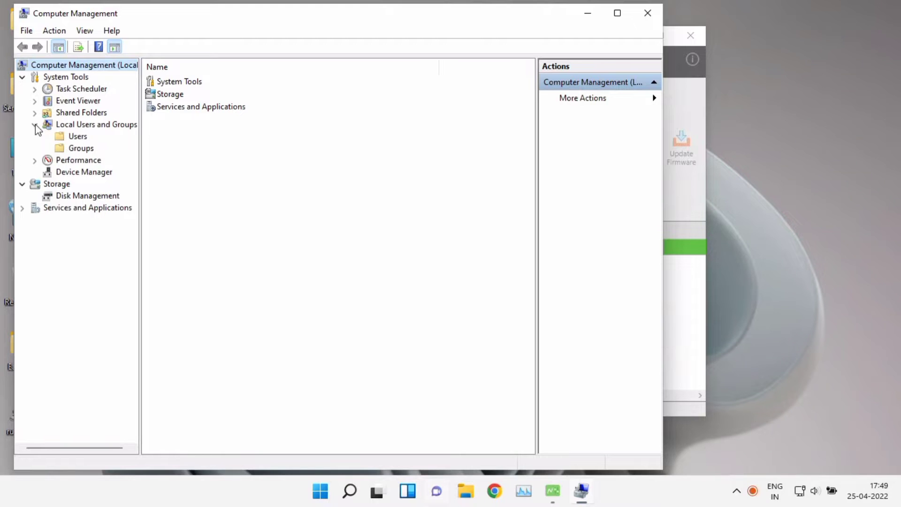
{"action": "left_click", "coordinate": [76, 136]}
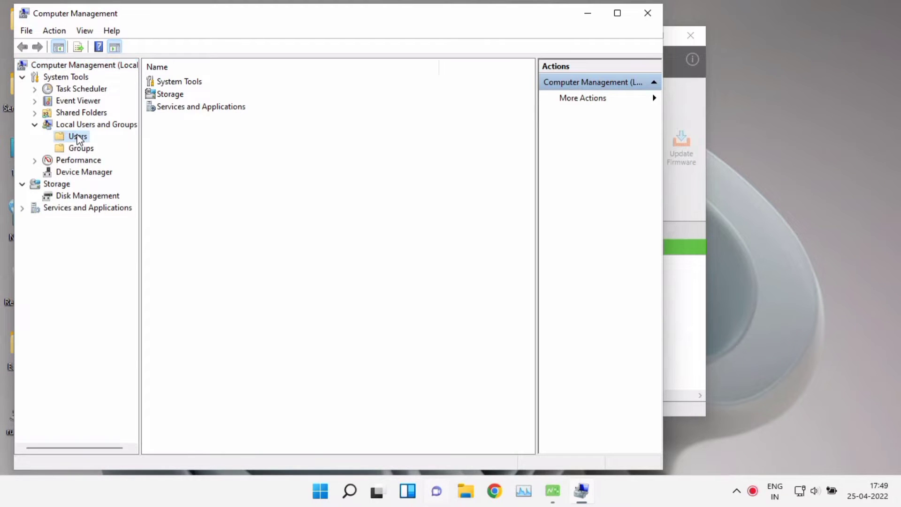
Create local user Testing1 with a password the user cannot change and no forced change
{"action": "right_click", "coordinate": [191, 175]}
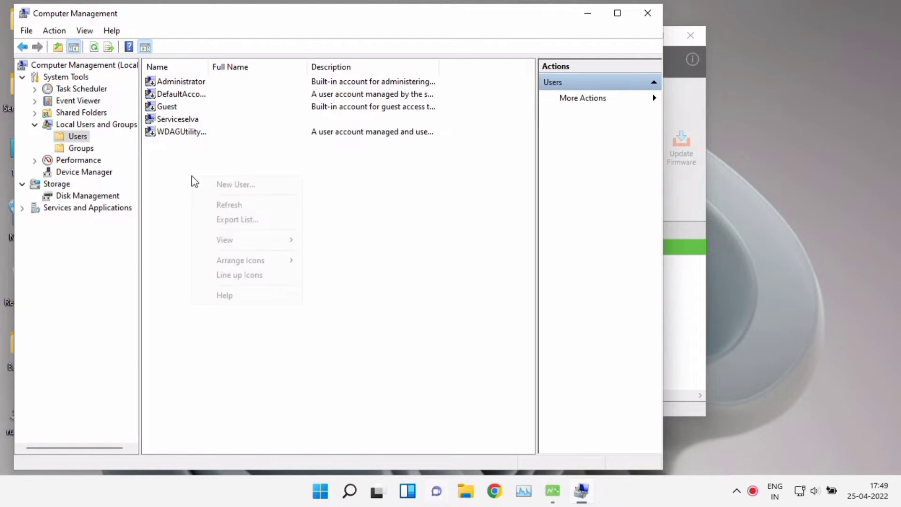
{"action": "left_click", "coordinate": [231, 184]}
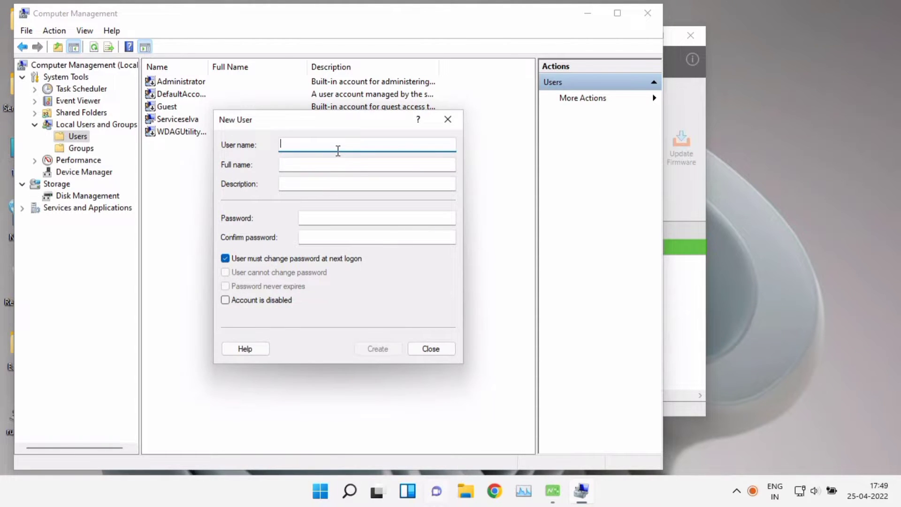
{"action": "type", "text": "Test"}
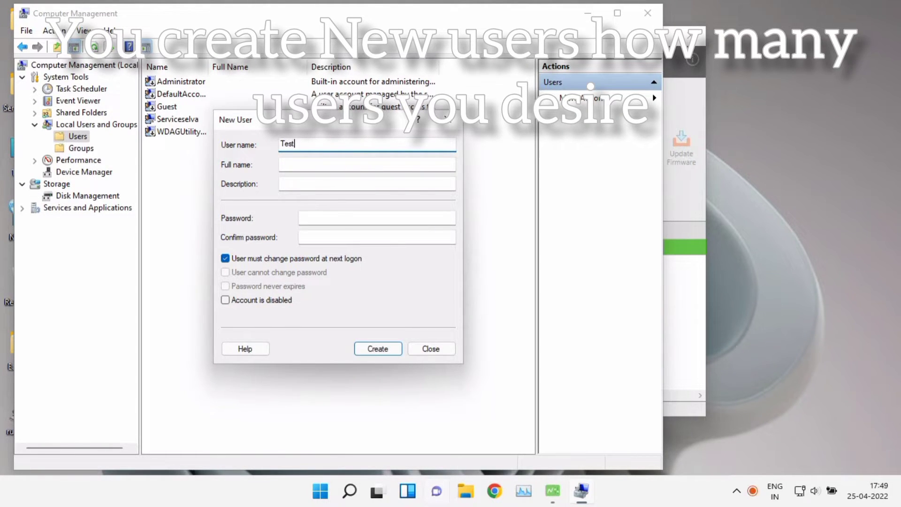
{"action": "type", "text": "ing1"}
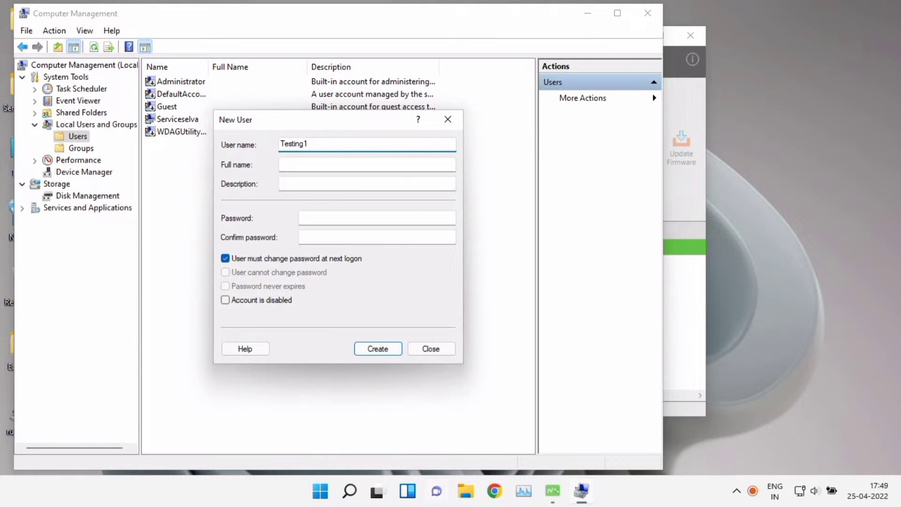
{"action": "left_click", "coordinate": [350, 218]}
{"action": "type", "text": "T"}
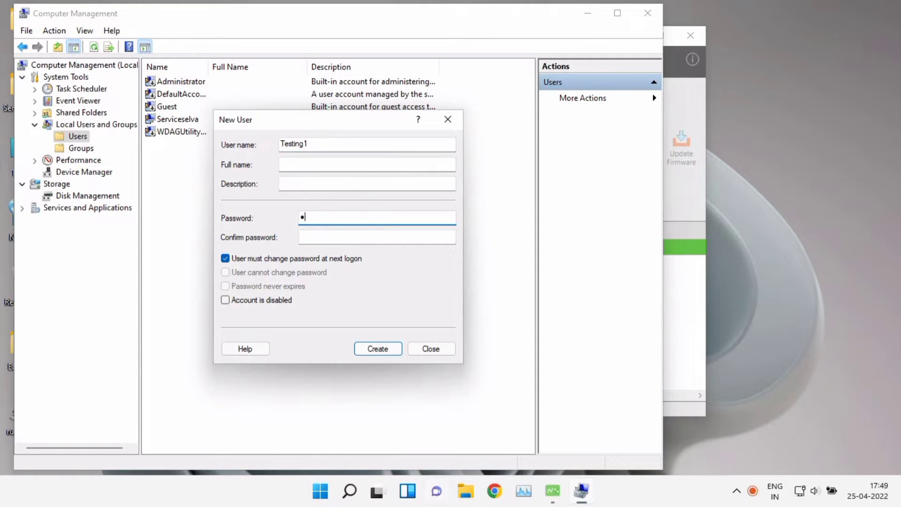
{"action": "left_click", "coordinate": [340, 236]}
{"action": "type", "text": "123"}
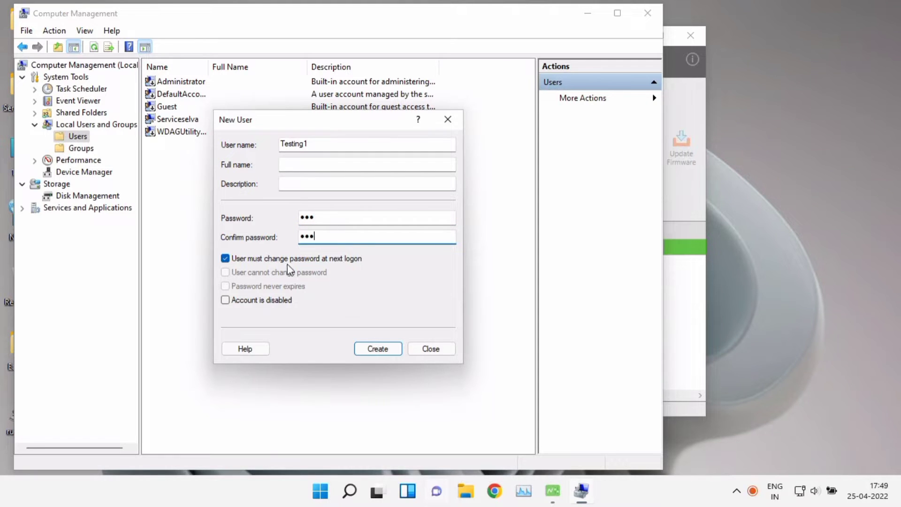
{"action": "left_click", "coordinate": [255, 261]}
{"action": "left_click", "coordinate": [254, 273]}
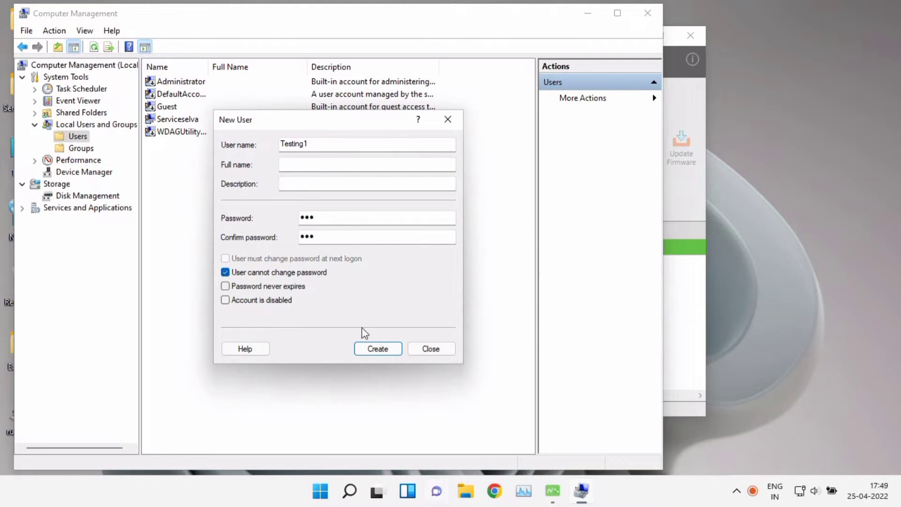
{"action": "left_click", "coordinate": [377, 348]}
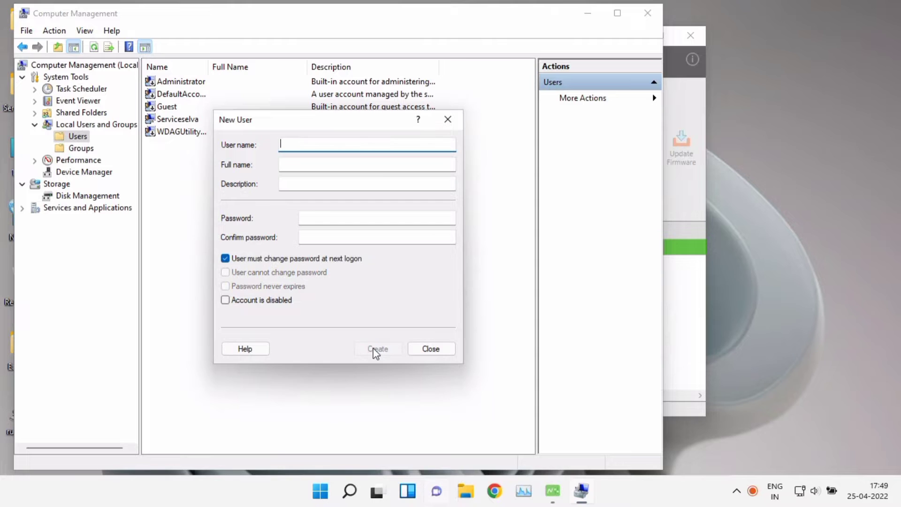
{"action": "left_click", "coordinate": [425, 350]}
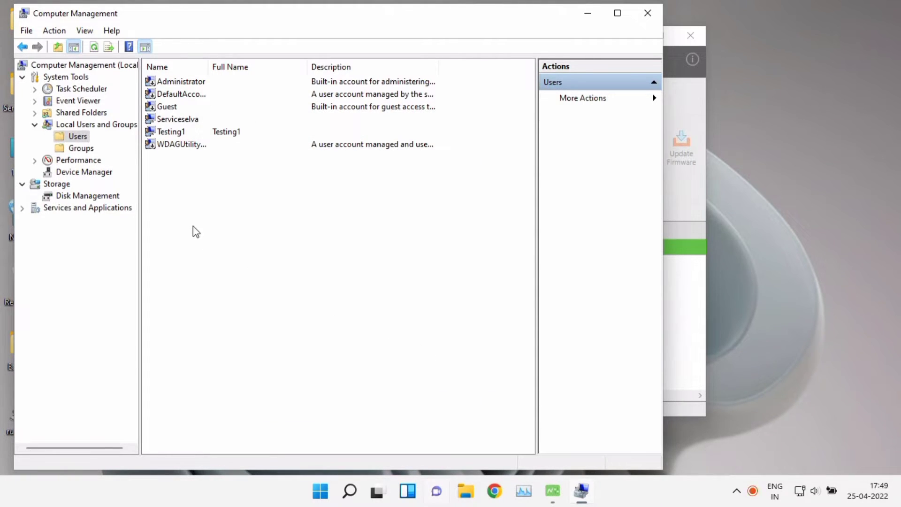
Add local user Testing2 with a password the user cannot change and no forced change
{"action": "right_click", "coordinate": [198, 207]}
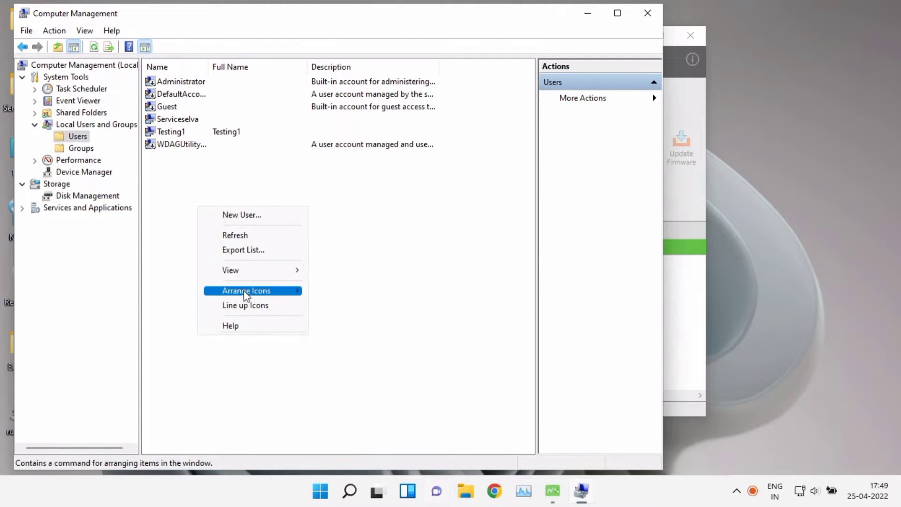
{"action": "left_click", "coordinate": [260, 217]}
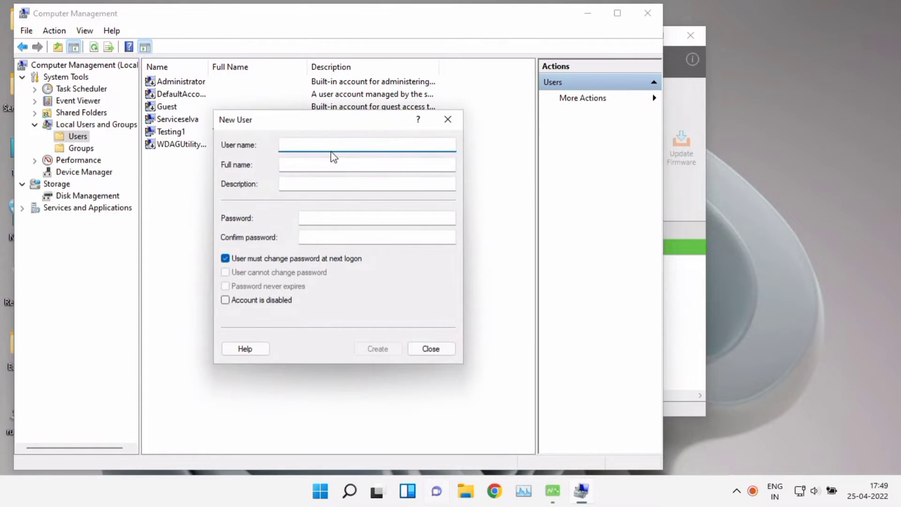
{"action": "type", "text": "Test"}
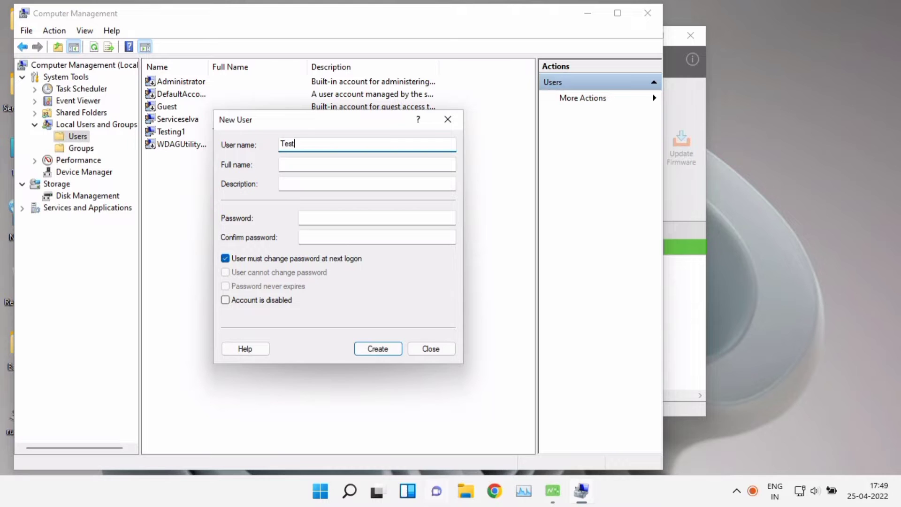
{"action": "type", "text": "ing2"}
{"action": "left_click", "coordinate": [348, 219]}
{"action": "type", "text": "123"}
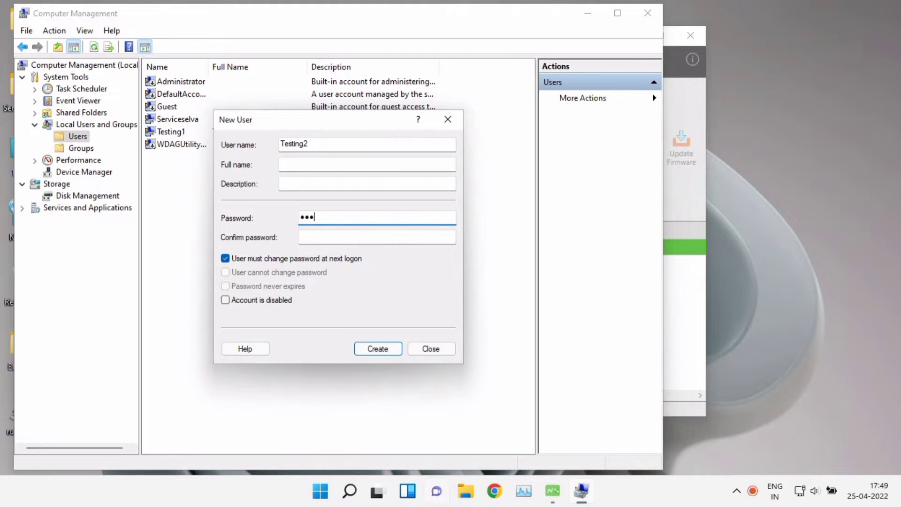
{"action": "type", "text": "1"}
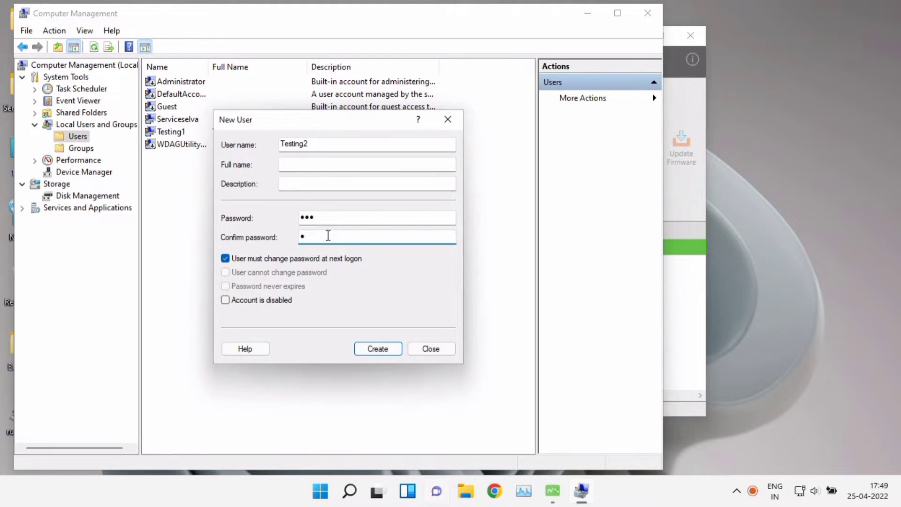
{"action": "type", "text": "123"}
{"action": "left_click", "coordinate": [259, 263]}
{"action": "left_click", "coordinate": [254, 273]}
{"action": "left_click", "coordinate": [388, 349]}
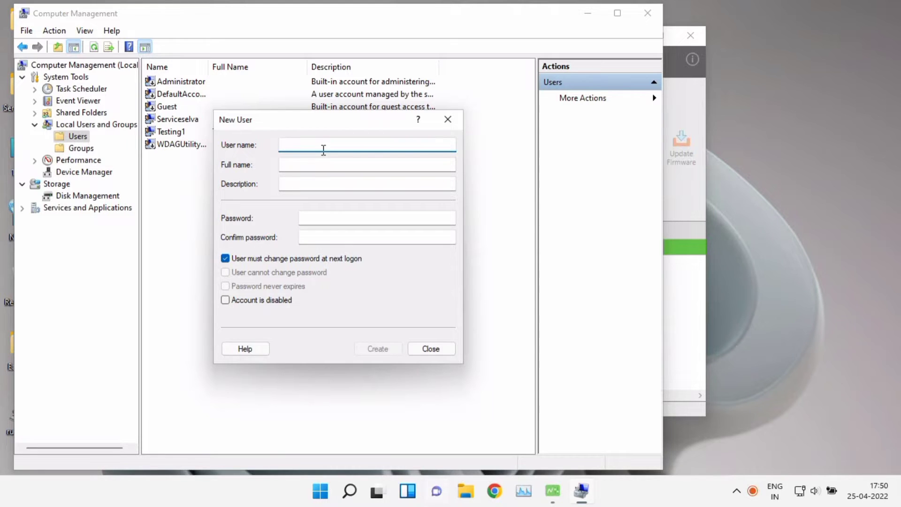
Create local user Accounts1 with a password the user cannot change
{"action": "type", "text": "Accounts1"}
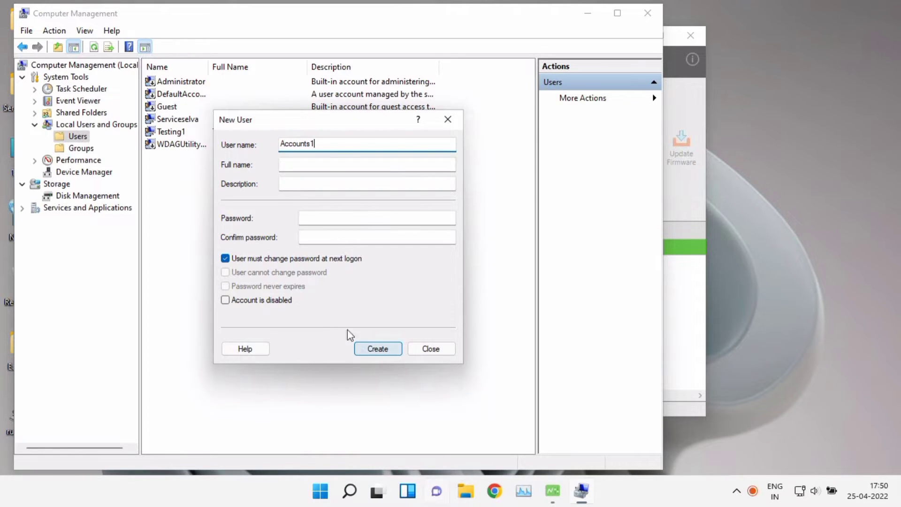
{"action": "left_click", "coordinate": [273, 258]}
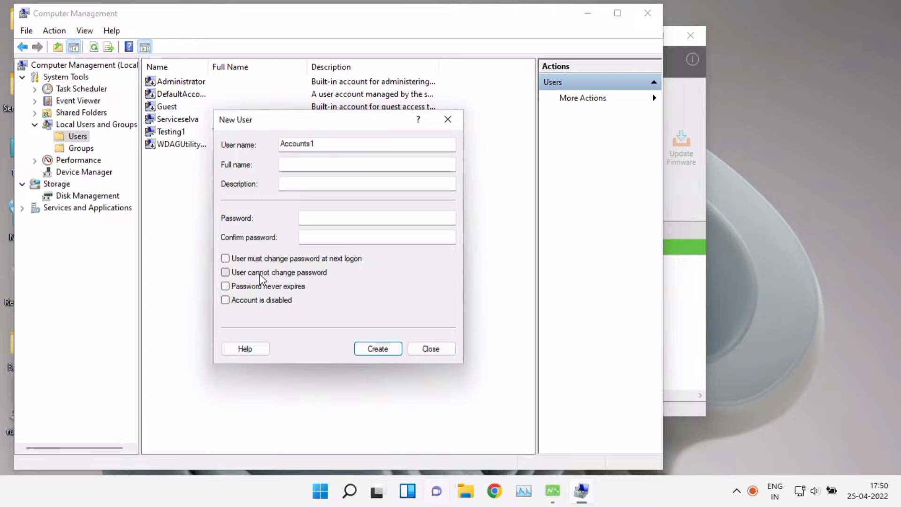
{"action": "left_click", "coordinate": [260, 274]}
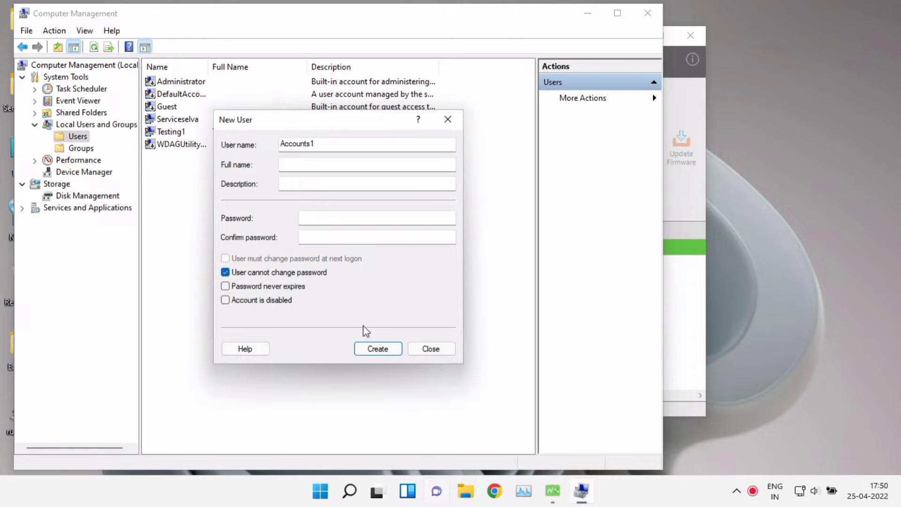
{"action": "left_click", "coordinate": [377, 350]}
Create local user Accounts2 with a confirmed password the user cannot change
{"action": "type", "text": "A"}
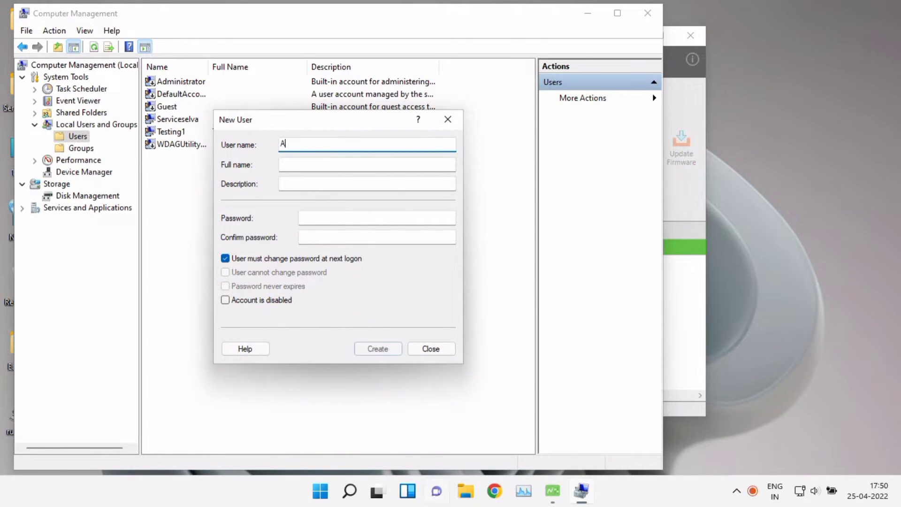
{"action": "type", "text": "ccoun"}
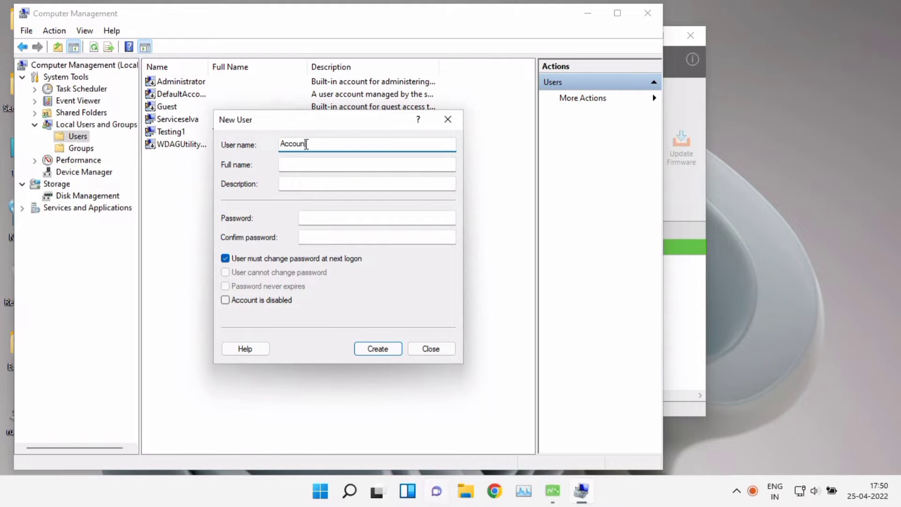
{"action": "type", "text": "ts2"}
{"action": "left_click", "coordinate": [328, 218]}
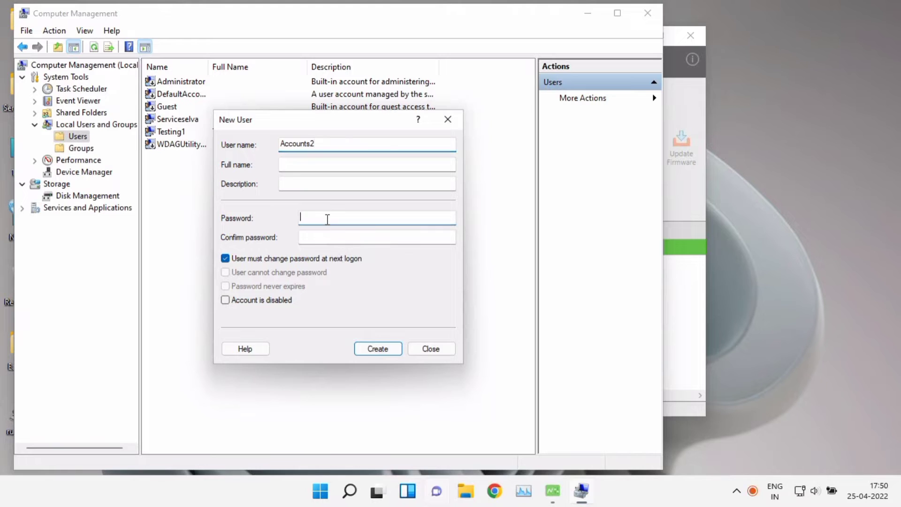
{"action": "type", "text": "•••"}
{"action": "left_click", "coordinate": [301, 236]}
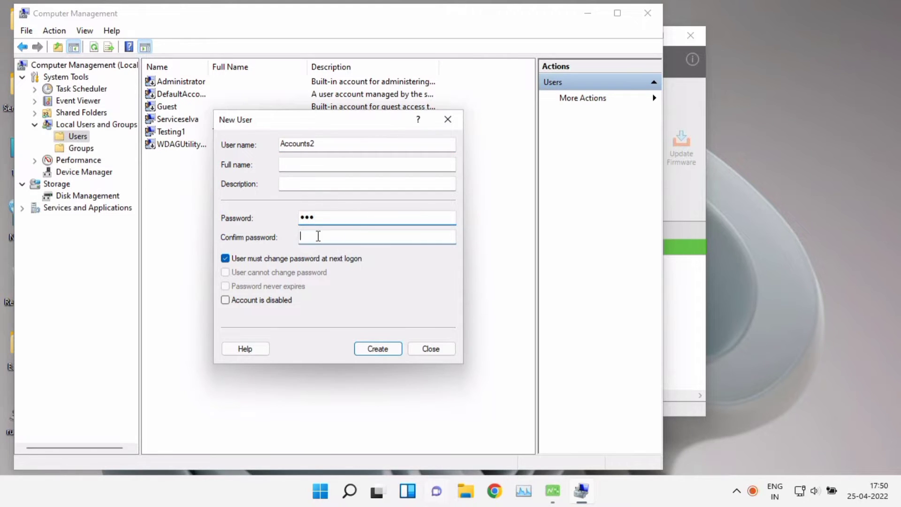
{"action": "type", "text": "•••"}
{"action": "left_click", "coordinate": [271, 259]}
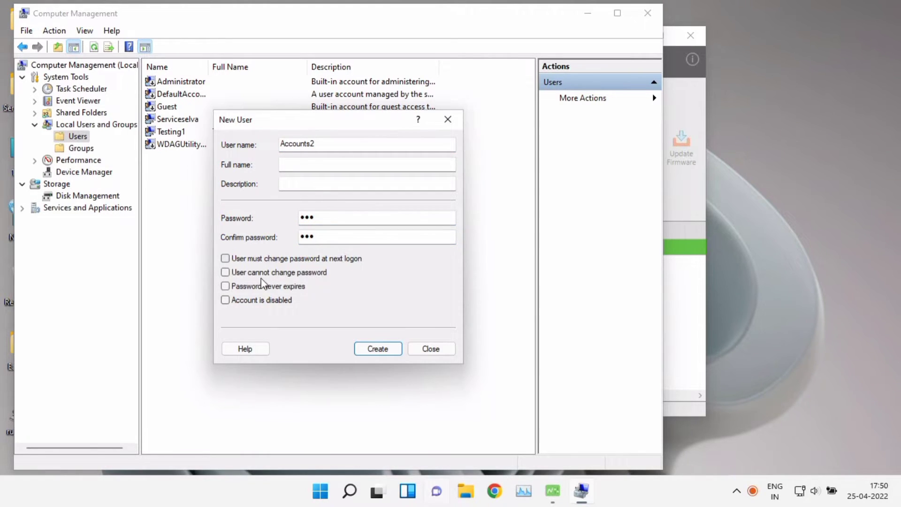
{"action": "left_click", "coordinate": [263, 272]}
{"action": "left_click", "coordinate": [361, 350]}
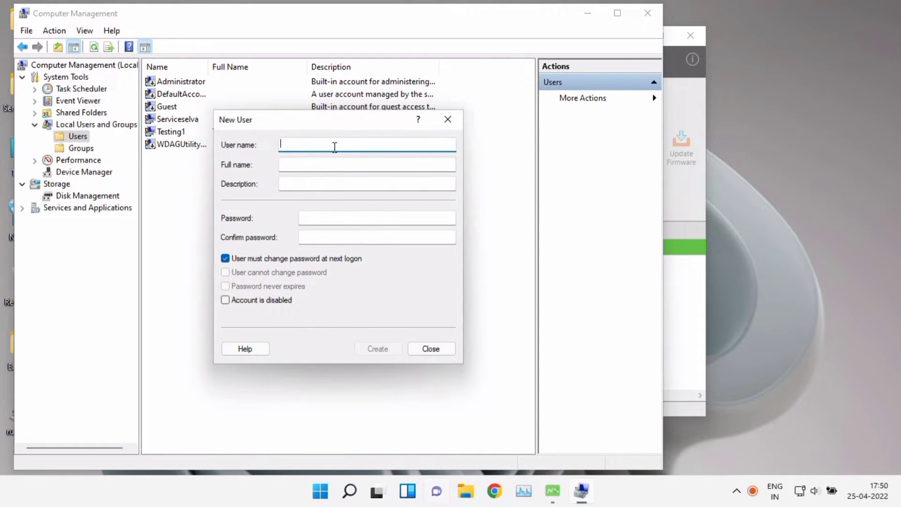
Create local user Purchase1 with a password the user cannot change and no forced change
{"action": "type", "text": "Purc"}
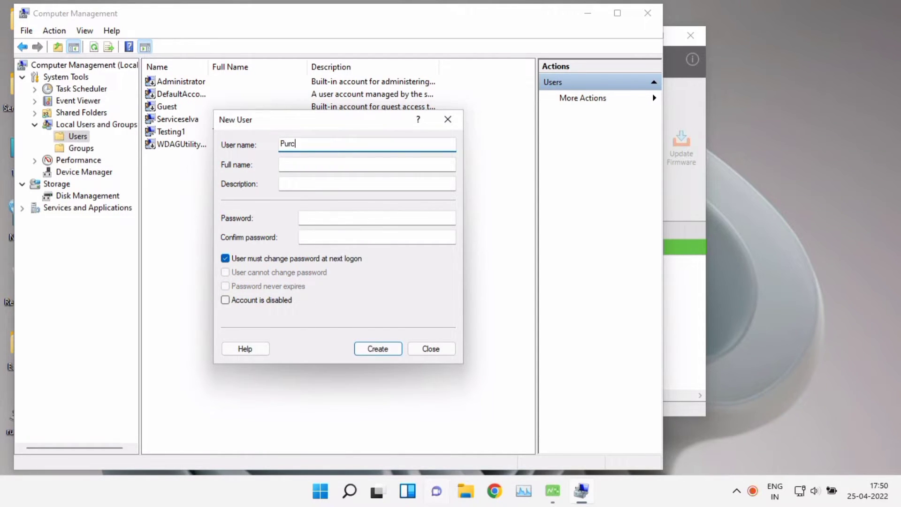
{"action": "type", "text": "hase1"}
{"action": "left_click", "coordinate": [310, 217]}
{"action": "type", "text": "123"}
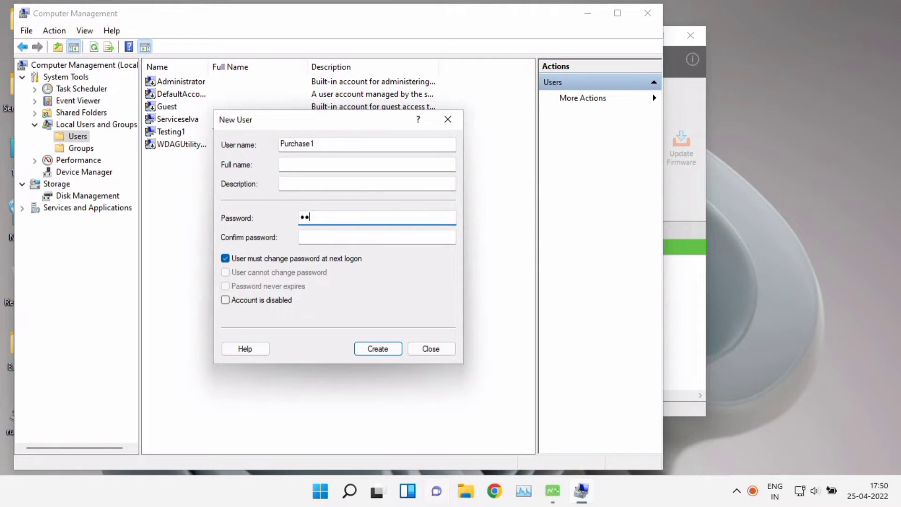
{"action": "left_click", "coordinate": [312, 235]}
{"action": "type", "text": "1"}
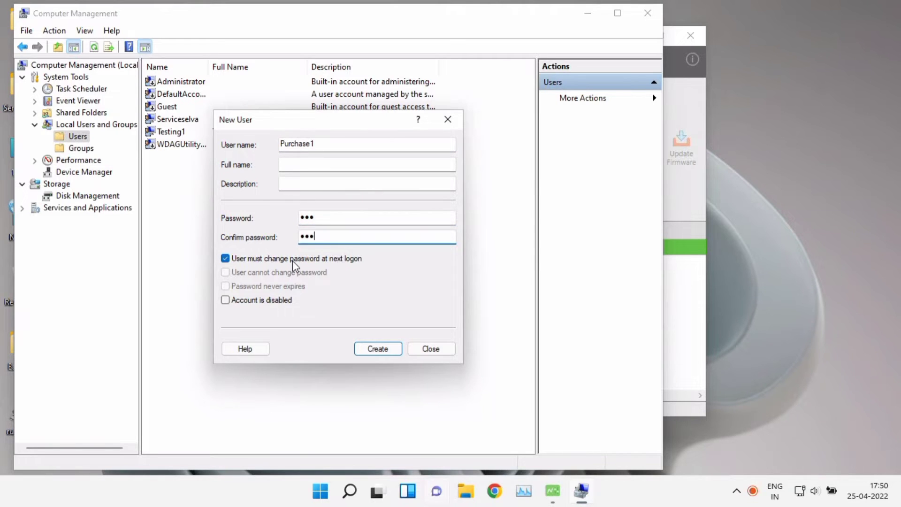
{"action": "left_click", "coordinate": [297, 258]}
{"action": "left_click", "coordinate": [283, 273]}
{"action": "left_click", "coordinate": [379, 348]}
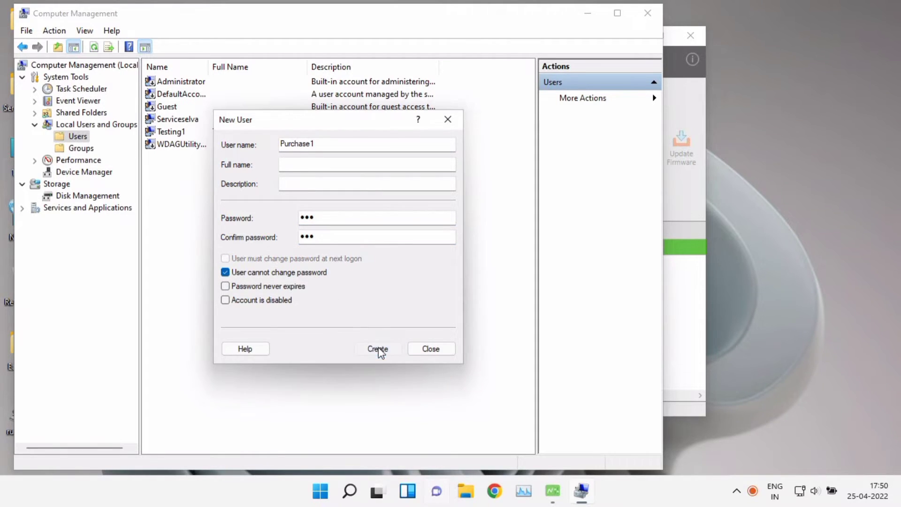
Create local user Purchase2 with a password the user cannot change and no forced change
{"action": "type", "text": "P"}
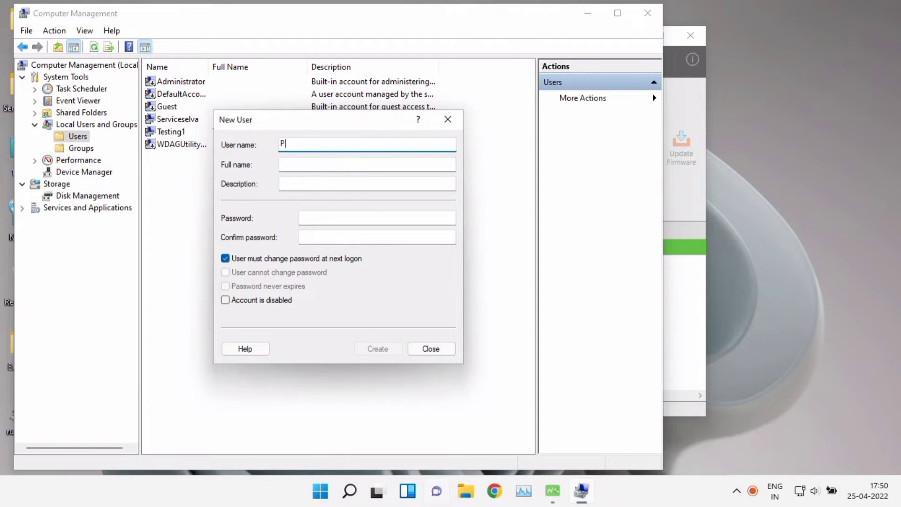
{"action": "type", "text": "urcha"}
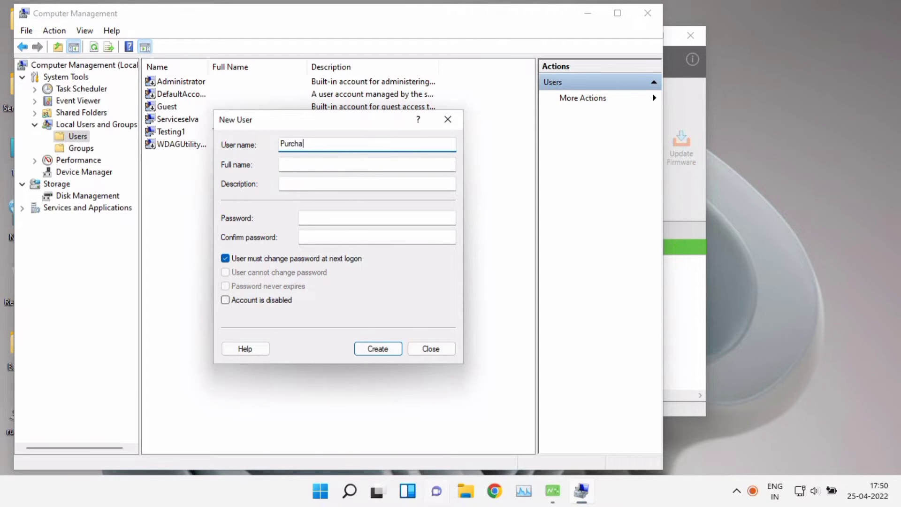
{"action": "type", "text": "se2"}
{"action": "left_click", "coordinate": [324, 217]}
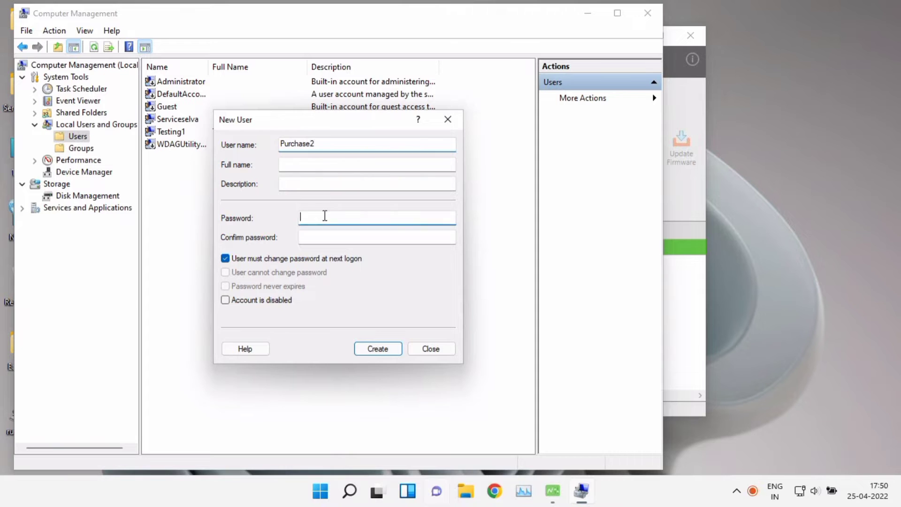
{"action": "type", "text": "123"}
{"action": "left_click", "coordinate": [325, 236]}
{"action": "type", "text": "123"}
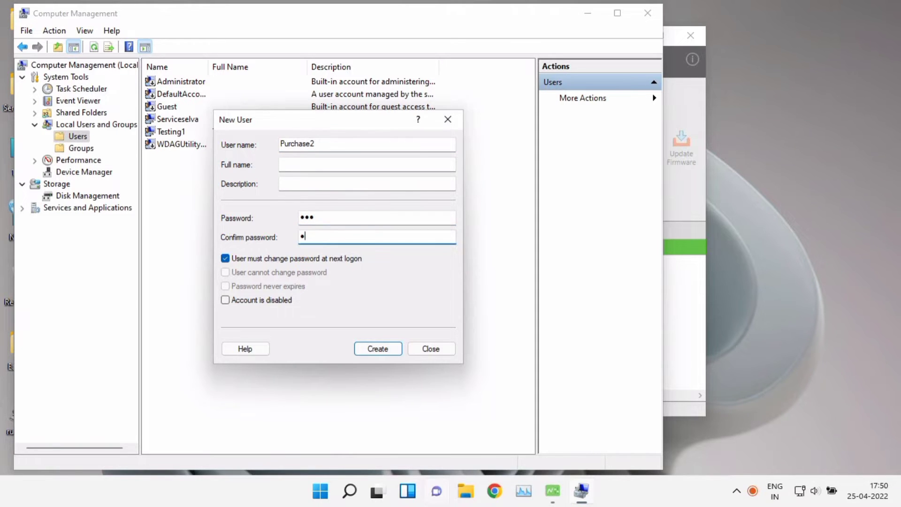
{"action": "left_click", "coordinate": [306, 258]}
{"action": "left_click", "coordinate": [286, 272]}
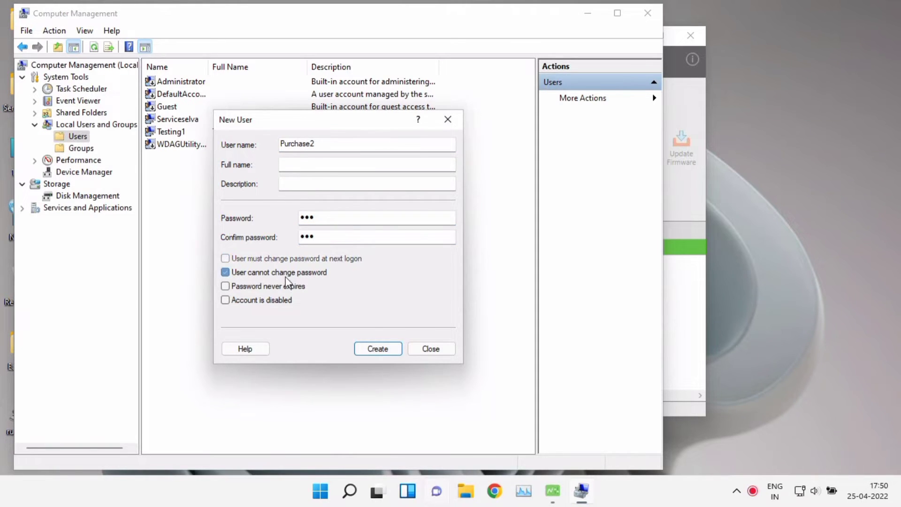
{"action": "left_click", "coordinate": [375, 348]}
Close the New User dialog, review the six new accounts, then display the local Groups list
{"action": "left_click", "coordinate": [430, 350]}
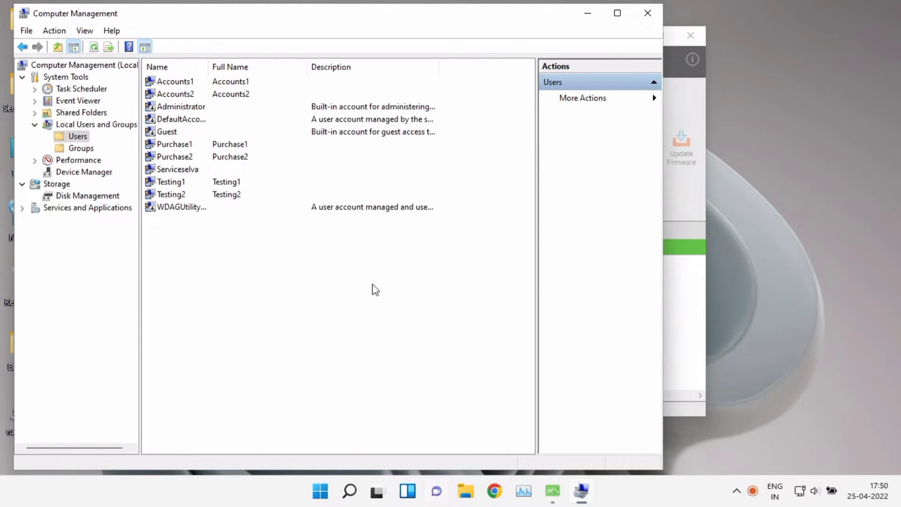
{"action": "left_click", "coordinate": [183, 145]}
{"action": "left_click", "coordinate": [183, 160]}
{"action": "left_click", "coordinate": [183, 169]}
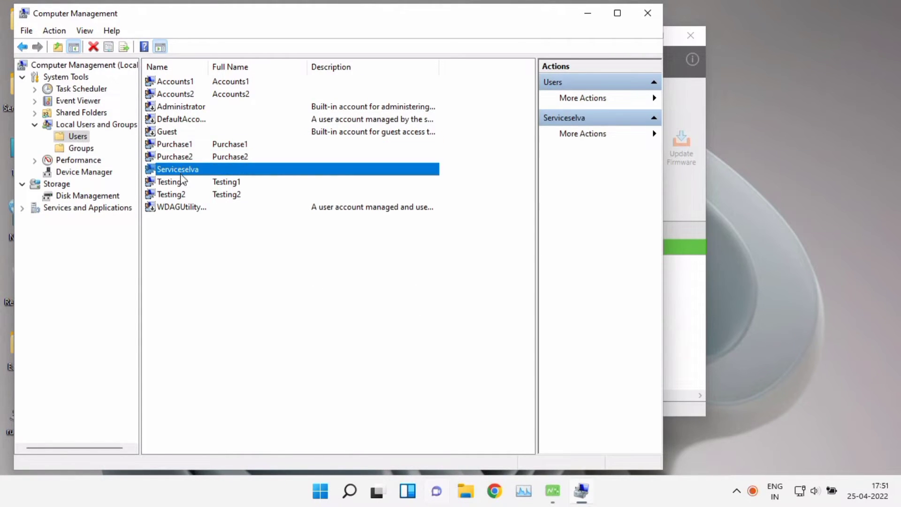
{"action": "left_click", "coordinate": [181, 181]}
{"action": "left_click", "coordinate": [181, 194]}
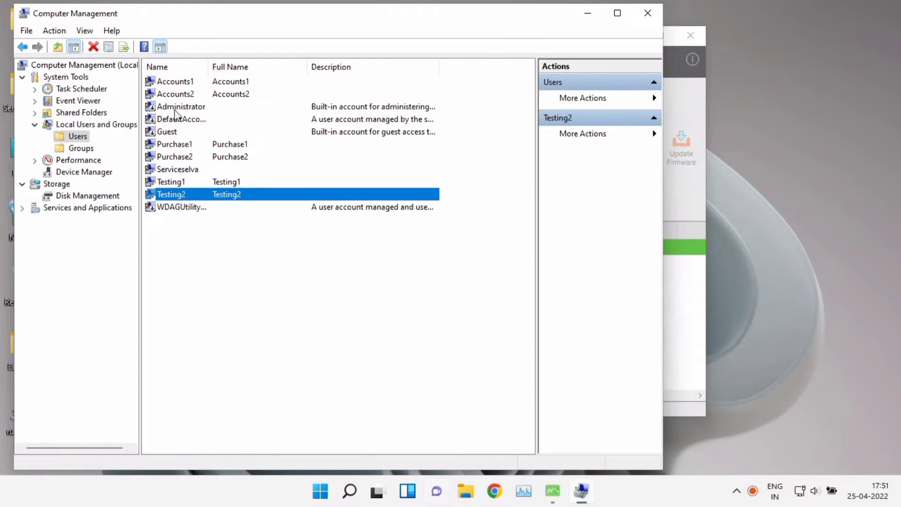
{"action": "left_click", "coordinate": [181, 94]}
{"action": "left_click", "coordinate": [180, 81]}
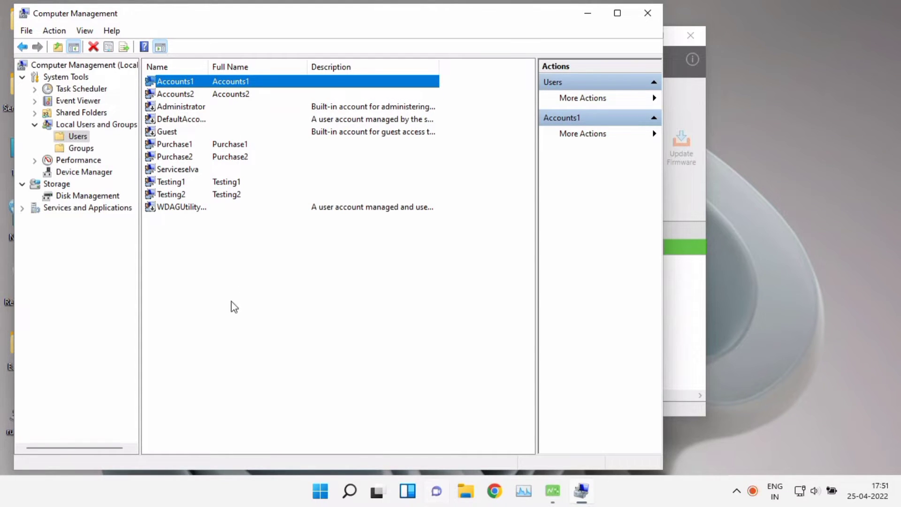
{"action": "left_click", "coordinate": [88, 151]}
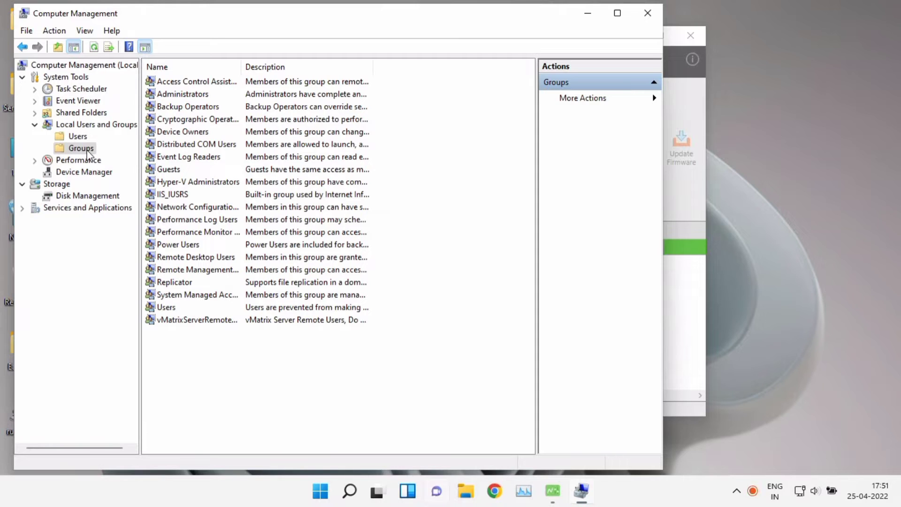
Open Remote Desktop Users properties and list all available users in the advanced search
{"action": "left_click", "coordinate": [195, 257]}
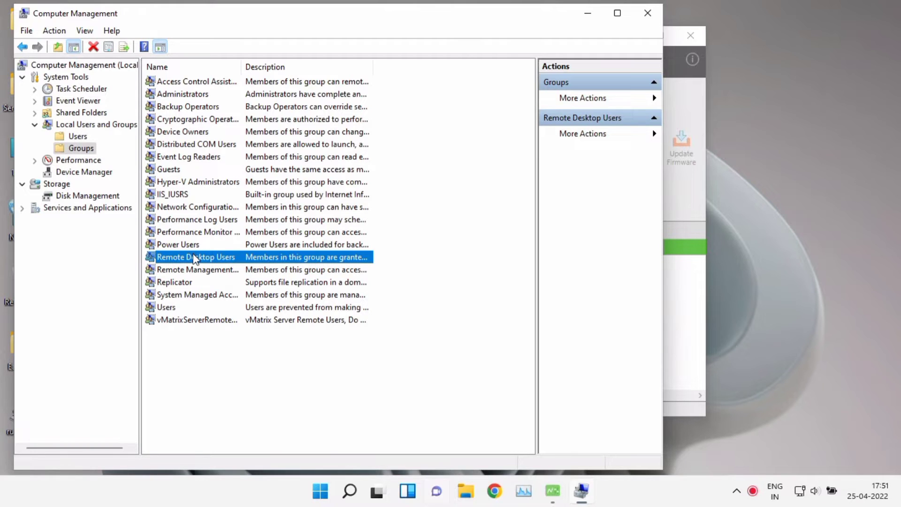
{"action": "double_click", "coordinate": [194, 258]}
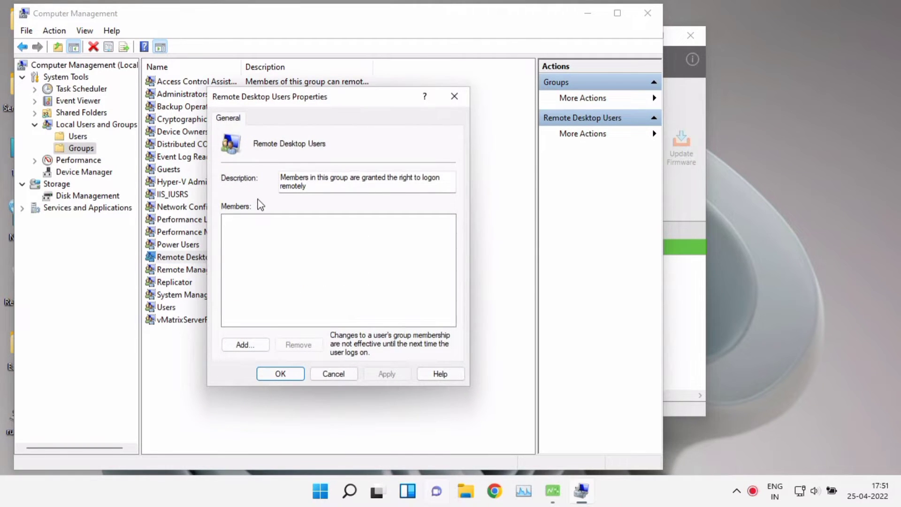
{"action": "left_click", "coordinate": [248, 343]}
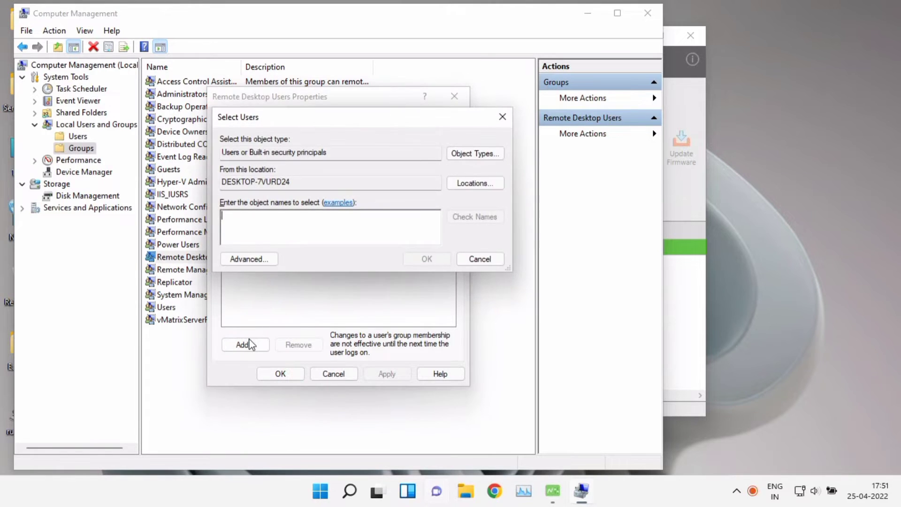
{"action": "left_click", "coordinate": [259, 259]}
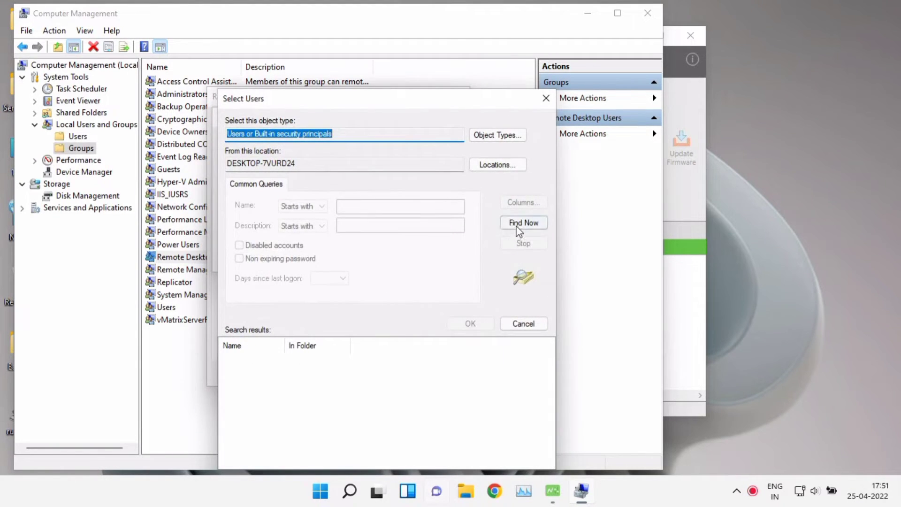
{"action": "left_click", "coordinate": [518, 226]}
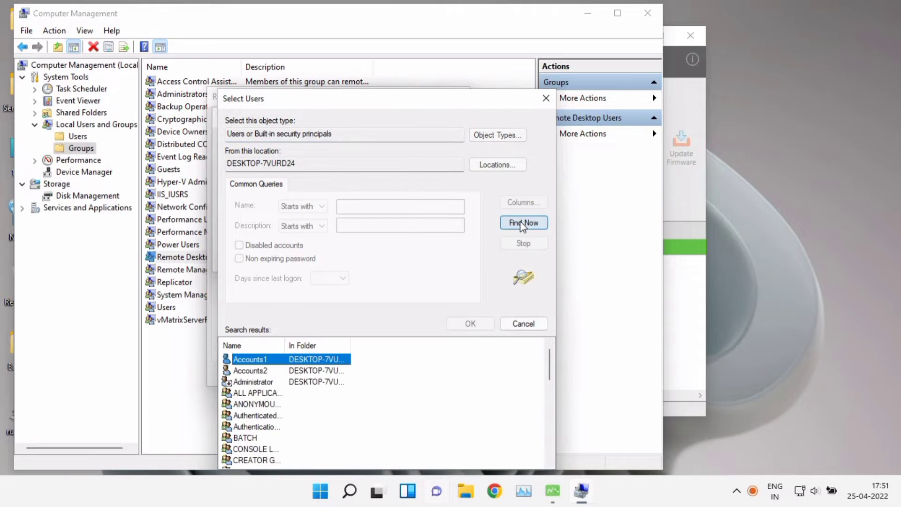
Select Accounts1, Accounts2, Purchase1, Purchase2, Testing1 and Testing2 in the search results
{"action": "left_click", "coordinate": [297, 370], "text": "ctrl"}
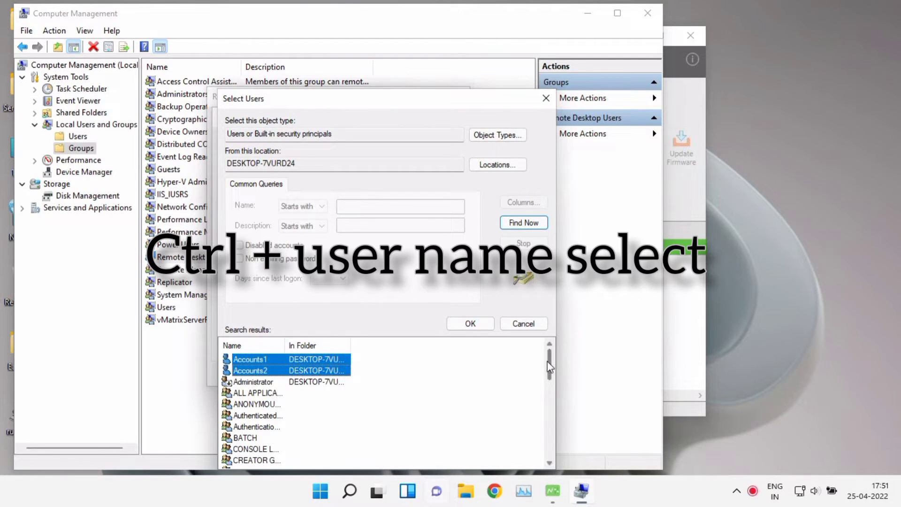
{"action": "left_click_drag", "start_coordinate": [547, 362], "coordinate": [548, 414]}
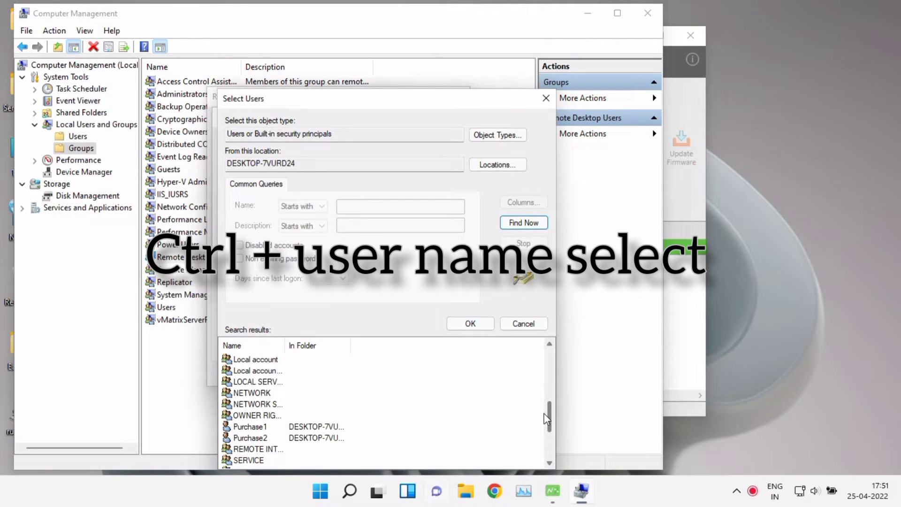
{"action": "left_click", "coordinate": [320, 427]}
{"action": "left_click", "coordinate": [334, 438], "text": "ctrl"}
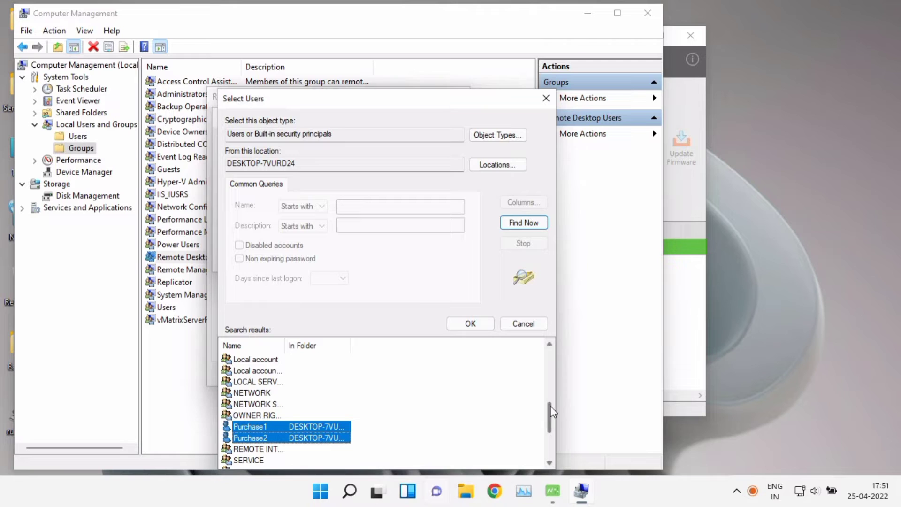
{"action": "left_click_drag", "start_coordinate": [550, 407], "coordinate": [548, 432]}
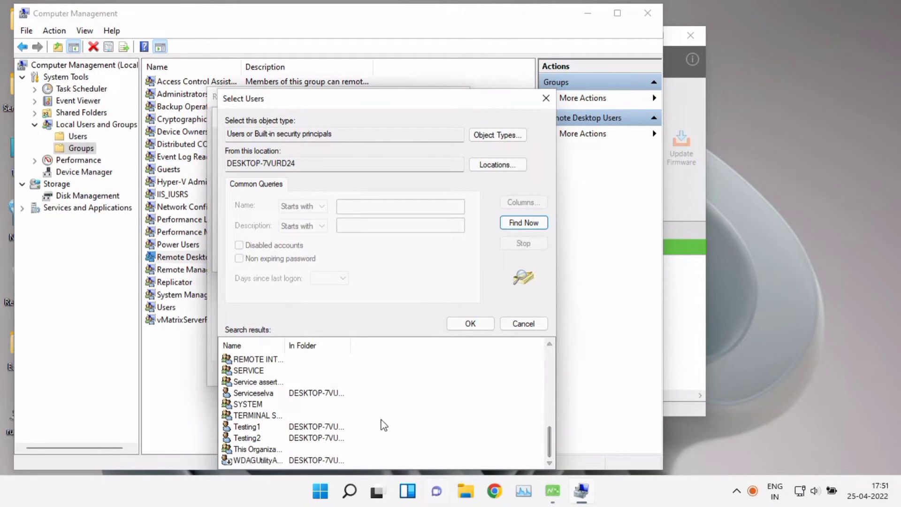
{"action": "left_click", "coordinate": [324, 426]}
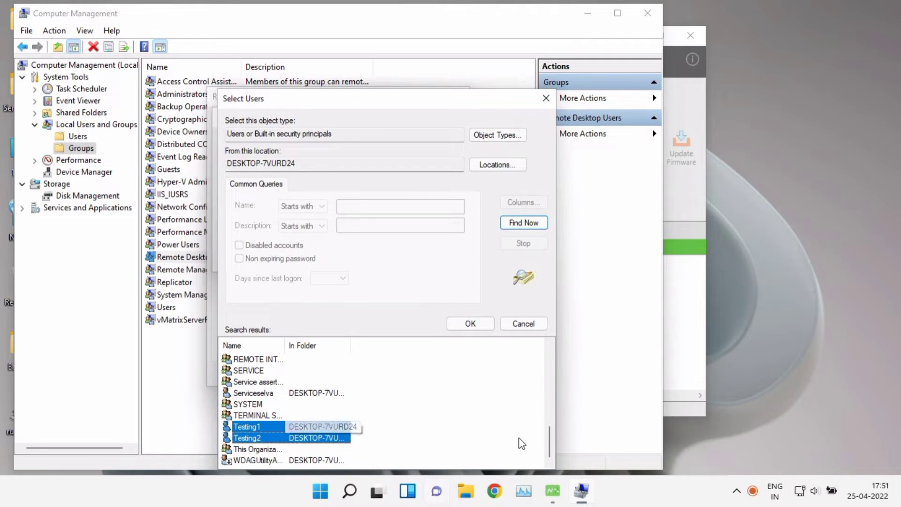
{"action": "left_click_drag", "start_coordinate": [547, 434], "coordinate": [556, 353]}
Add the six users to Remote Desktop Users, save the group, and widen the Name column
{"action": "left_click", "coordinate": [470, 323]}
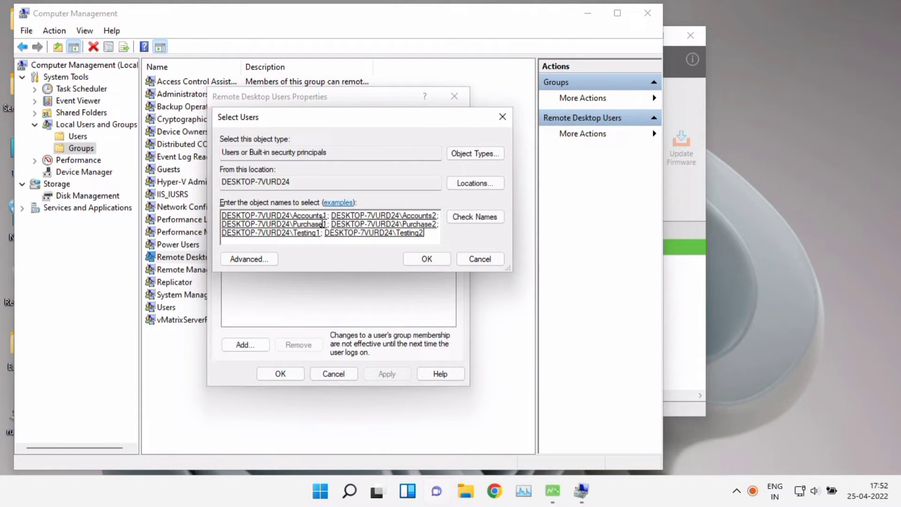
{"action": "left_click", "coordinate": [425, 259]}
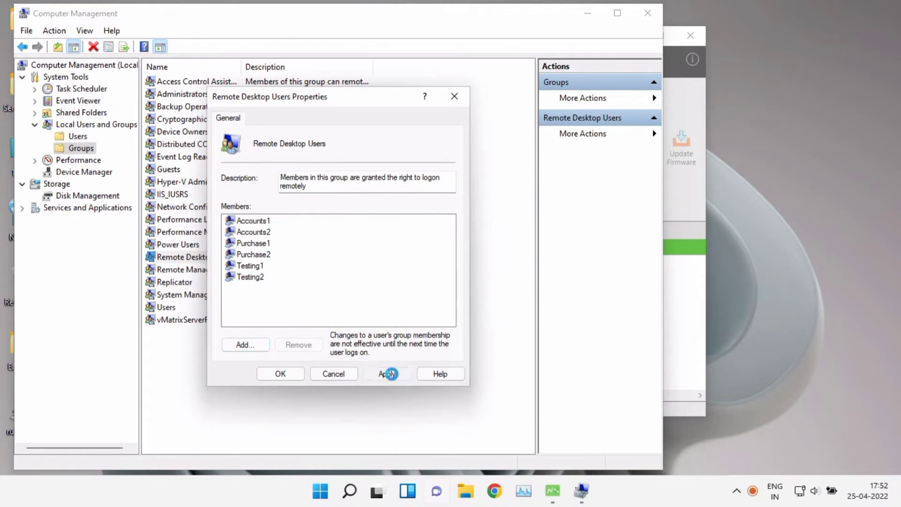
{"action": "left_click", "coordinate": [282, 374]}
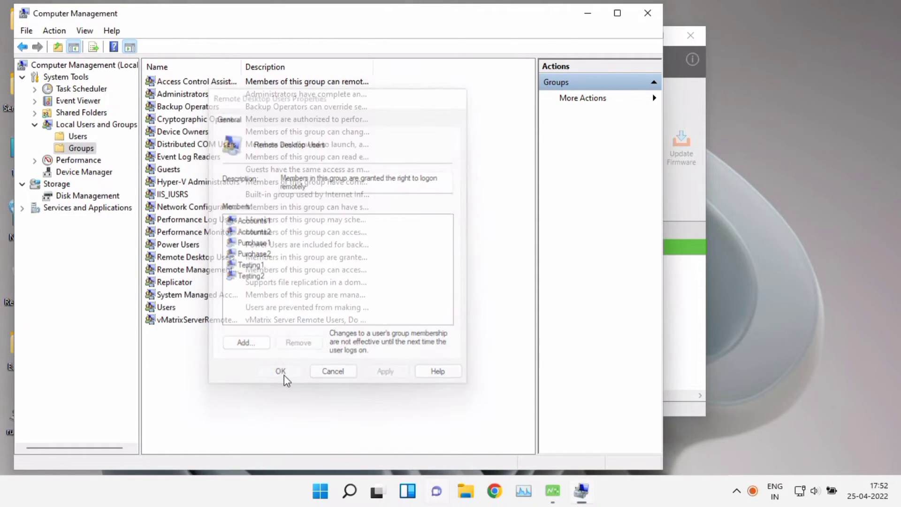
{"action": "left_click", "coordinate": [200, 258]}
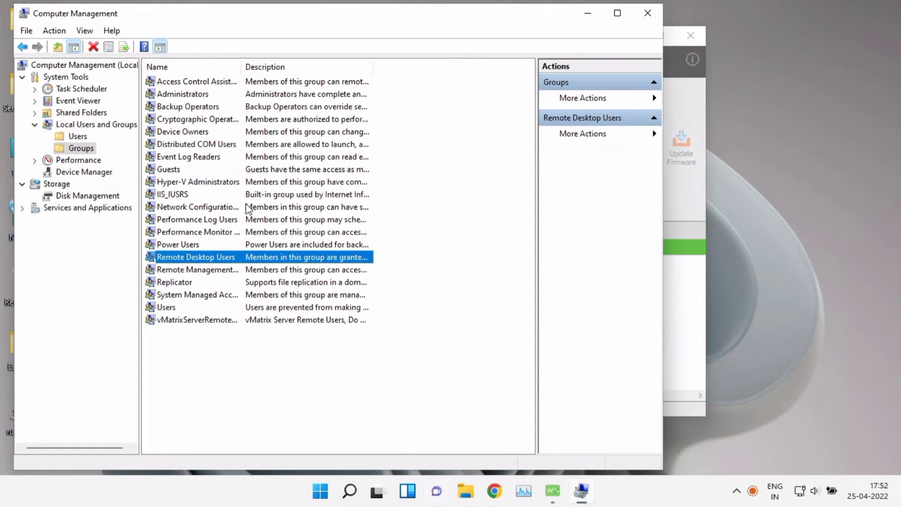
{"action": "left_click_drag", "start_coordinate": [241, 64], "coordinate": [301, 67]}
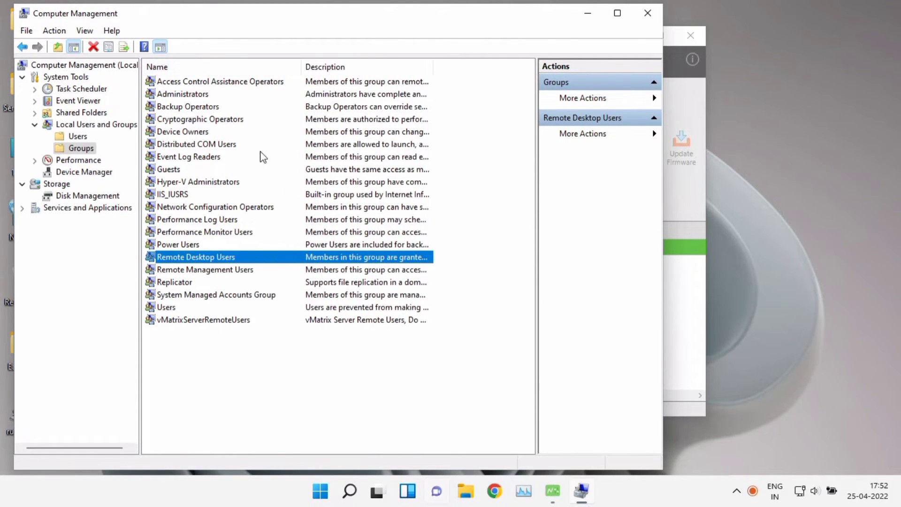
Show the Users list and open Testing1's Properties on the Member Of tab
{"action": "left_click", "coordinate": [80, 137]}
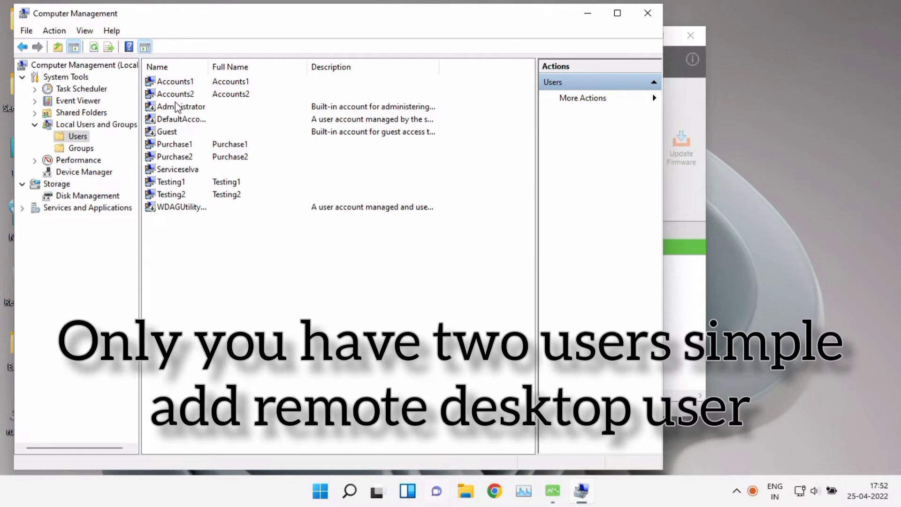
{"action": "right_click", "coordinate": [182, 160]}
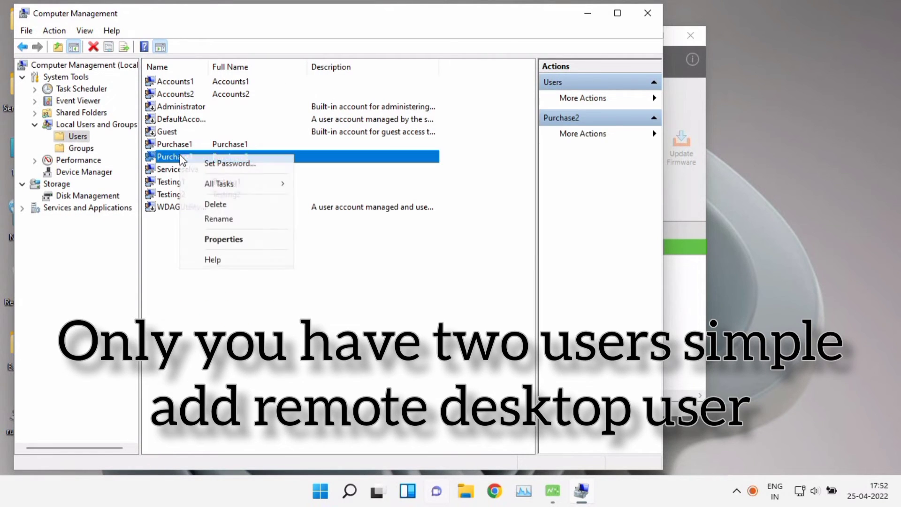
{"action": "left_click", "coordinate": [166, 186]}
{"action": "right_click", "coordinate": [175, 183]}
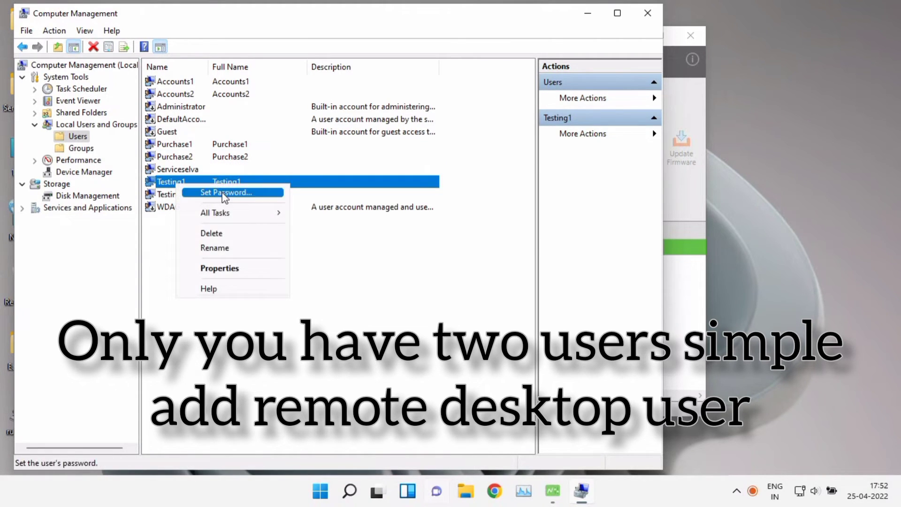
{"action": "left_click", "coordinate": [229, 269]}
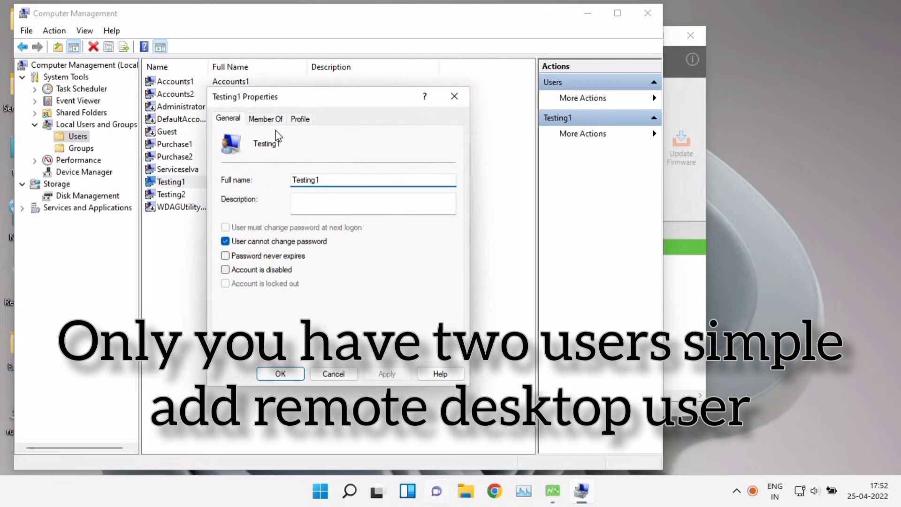
{"action": "left_click", "coordinate": [272, 125]}
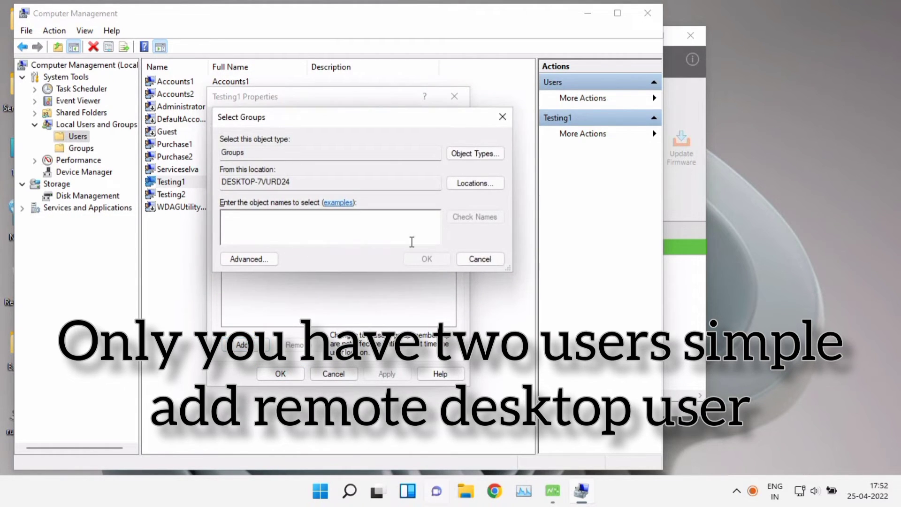
Try adding Remote Desktop Users to Testing1, confirming it's already a member, then close Properties
{"action": "left_click", "coordinate": [237, 259]}
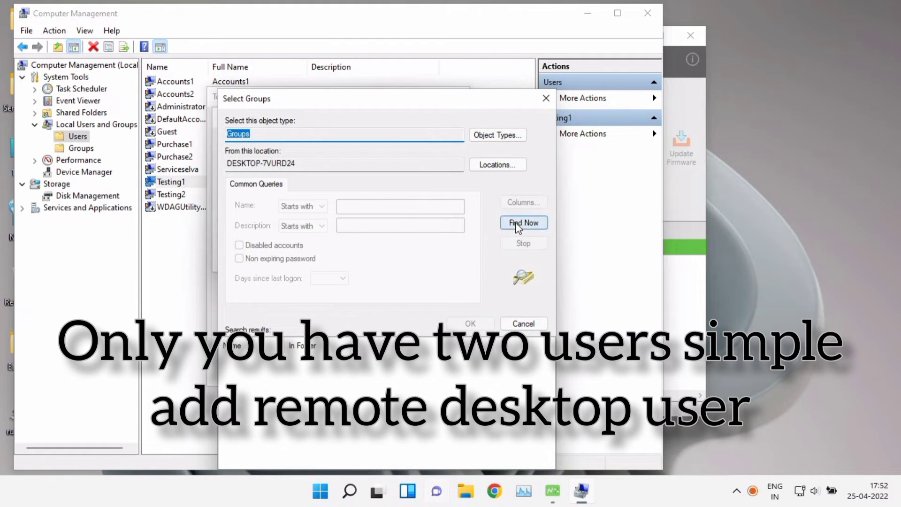
{"action": "left_click", "coordinate": [521, 224]}
{"action": "scroll", "coordinate": [289, 422], "scroll_direction": "down", "scroll_amount": 3}
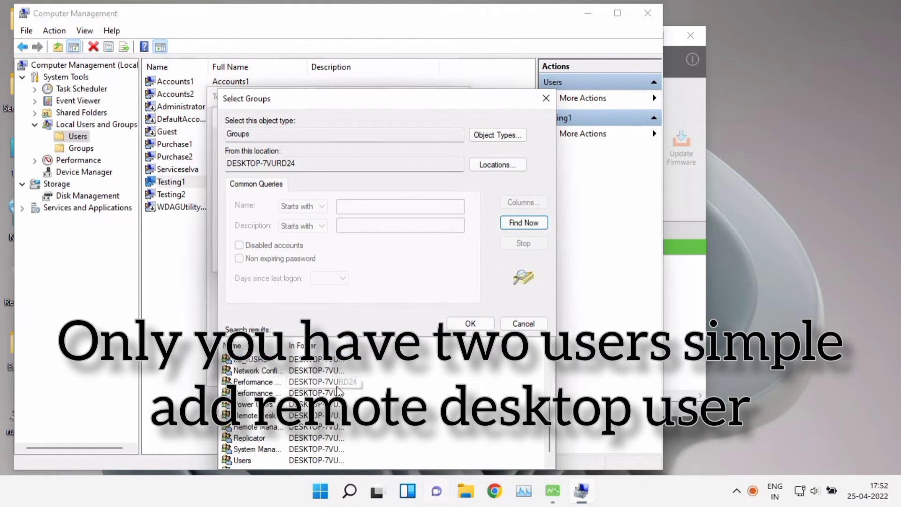
{"action": "left_click", "coordinate": [269, 417]}
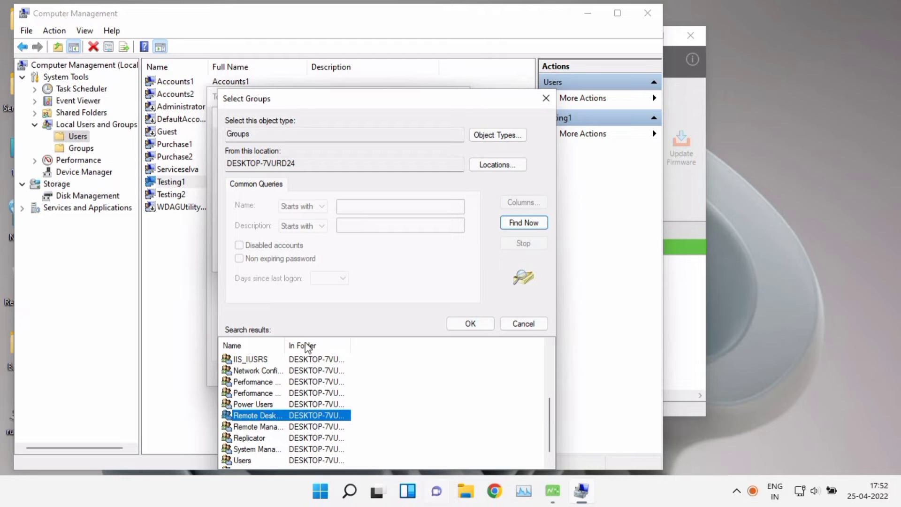
{"action": "left_click_drag", "start_coordinate": [287, 340], "coordinate": [337, 340]}
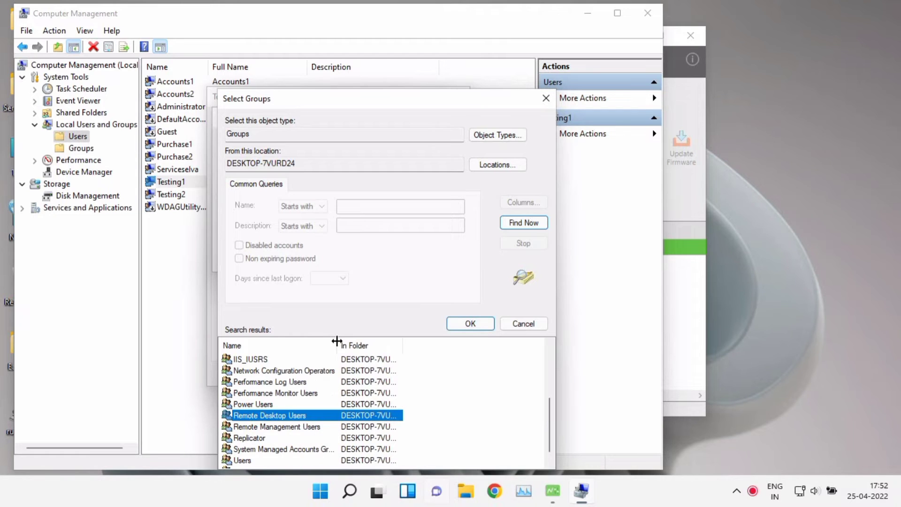
{"action": "left_click", "coordinate": [458, 326]}
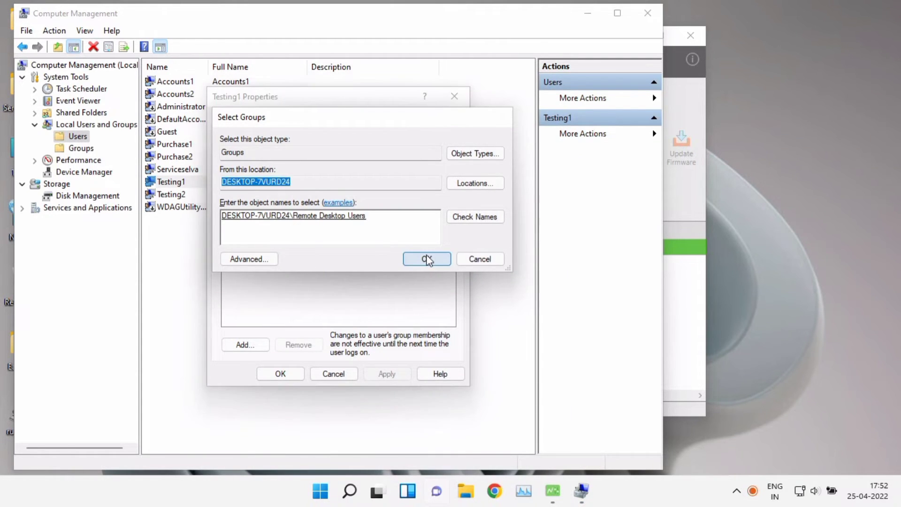
{"action": "left_click", "coordinate": [427, 259]}
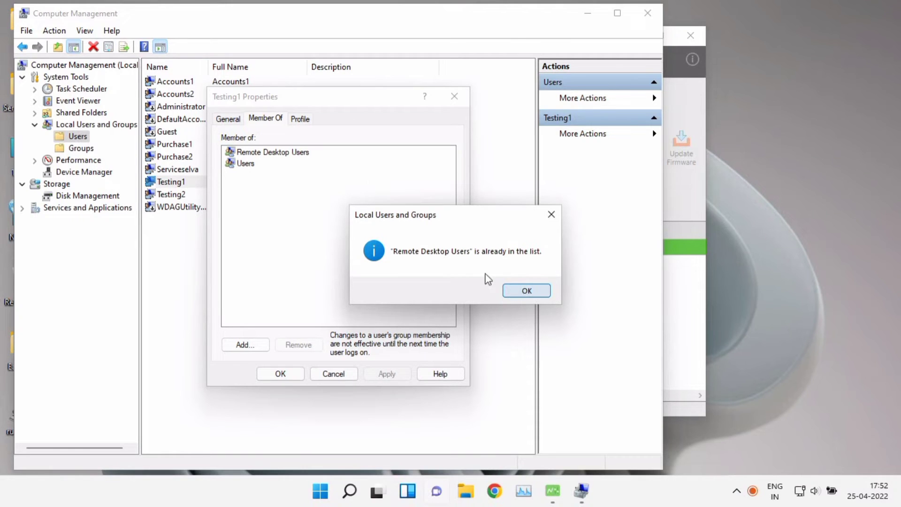
{"action": "left_click", "coordinate": [521, 290]}
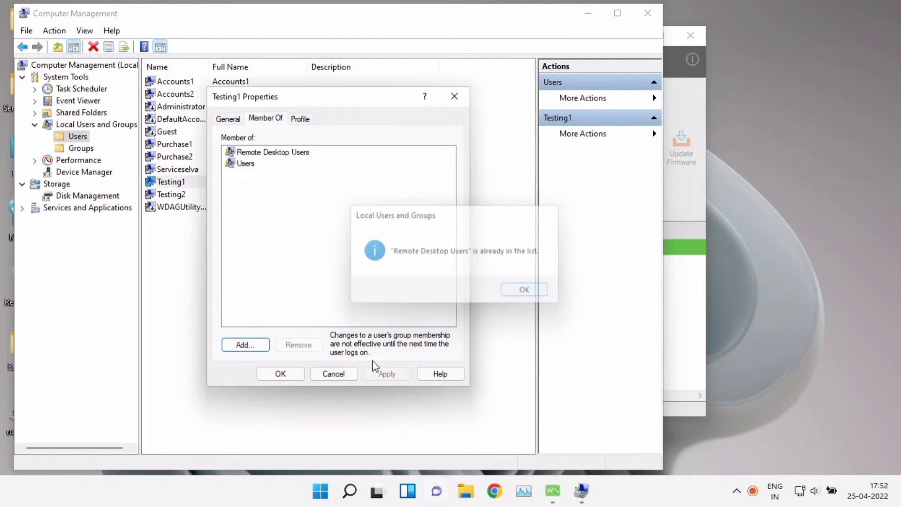
{"action": "left_click", "coordinate": [294, 378]}
{"action": "left_click", "coordinate": [303, 314]}
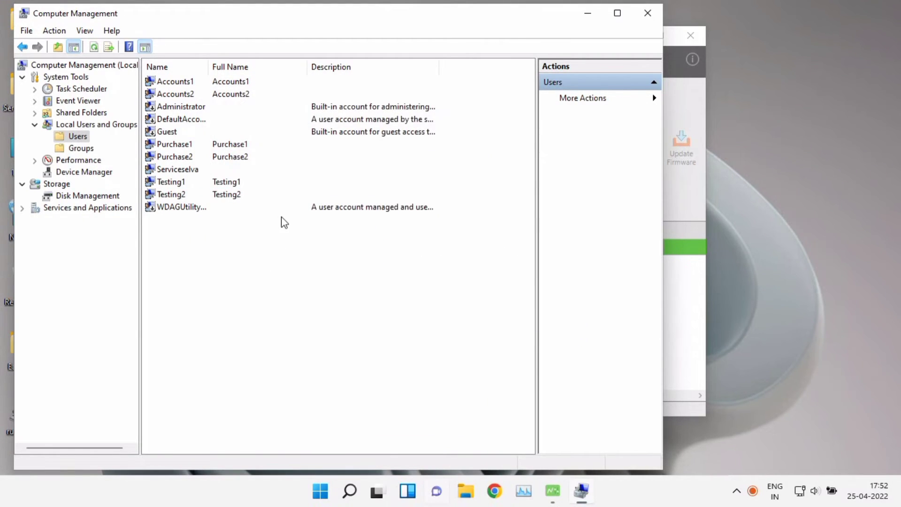
Close Computer Management and refresh the desktop to return to vSpace Console's All Devices
{"action": "left_click", "coordinate": [648, 14]}
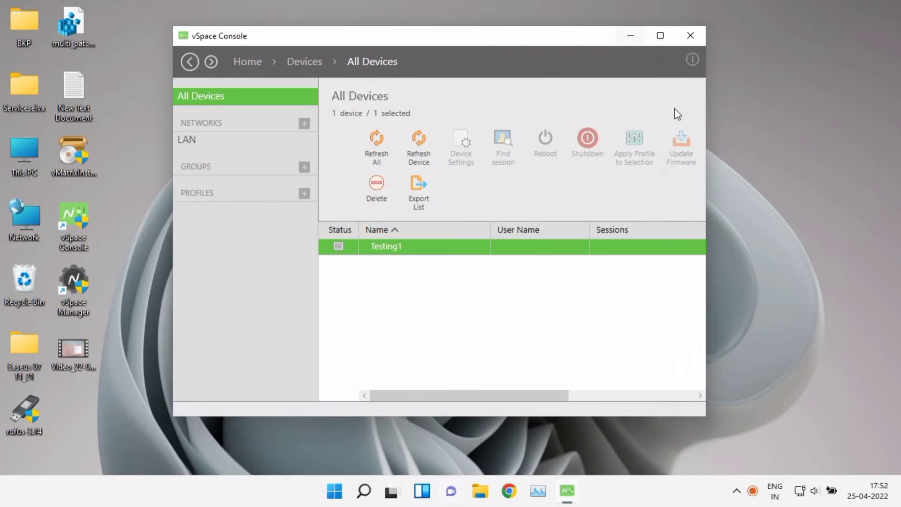
{"action": "right_click", "coordinate": [787, 155]}
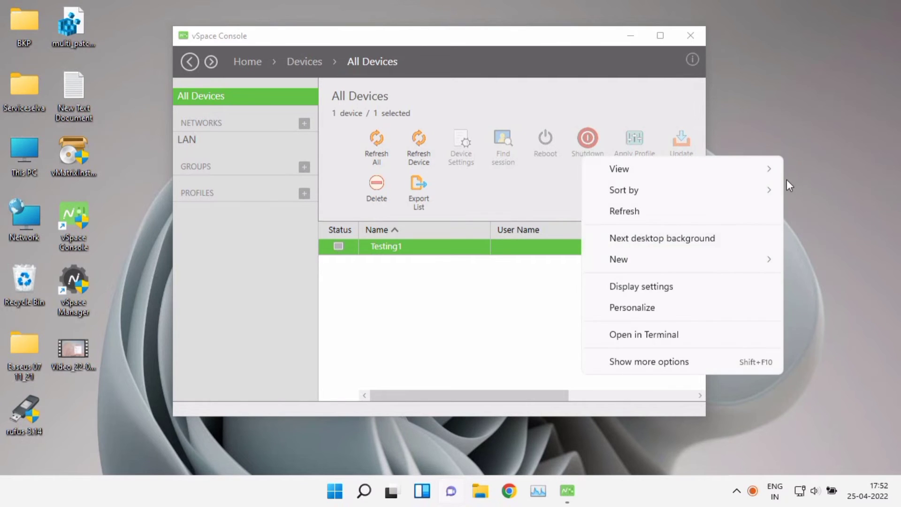
{"action": "left_click", "coordinate": [734, 213]}
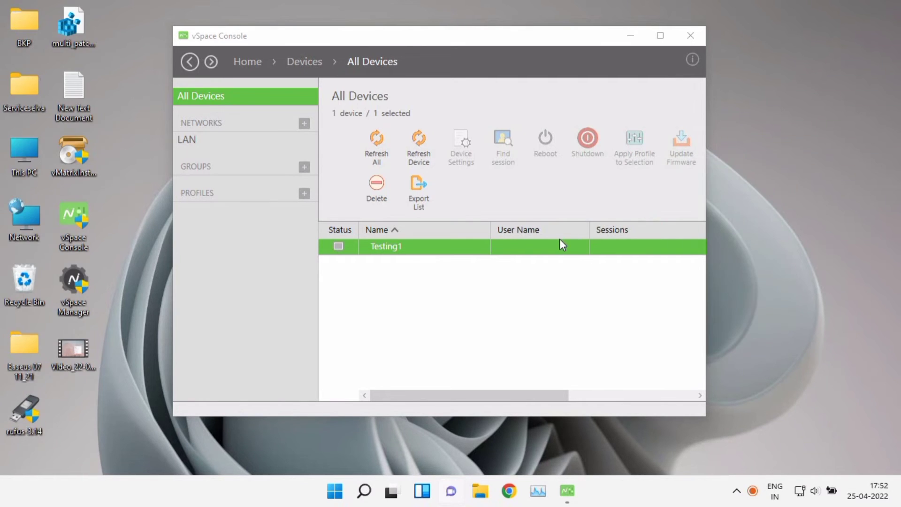